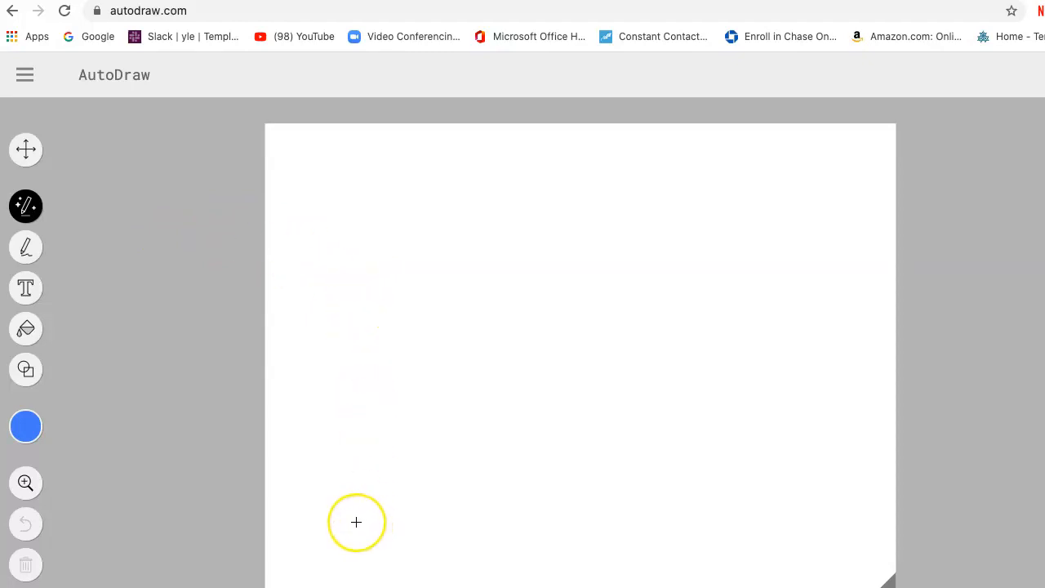
Sketch a rough house with a peaked roof near the page's lower left and replace it with the suggested front-view house with an arched door.
mouse_move(356, 522)
left_mouse_down()
mouse_move(354, 430)
mouse_move(430, 431)
mouse_move(423, 523)
mouse_move(381, 534)
mouse_move(358, 527)
left_mouse_up()
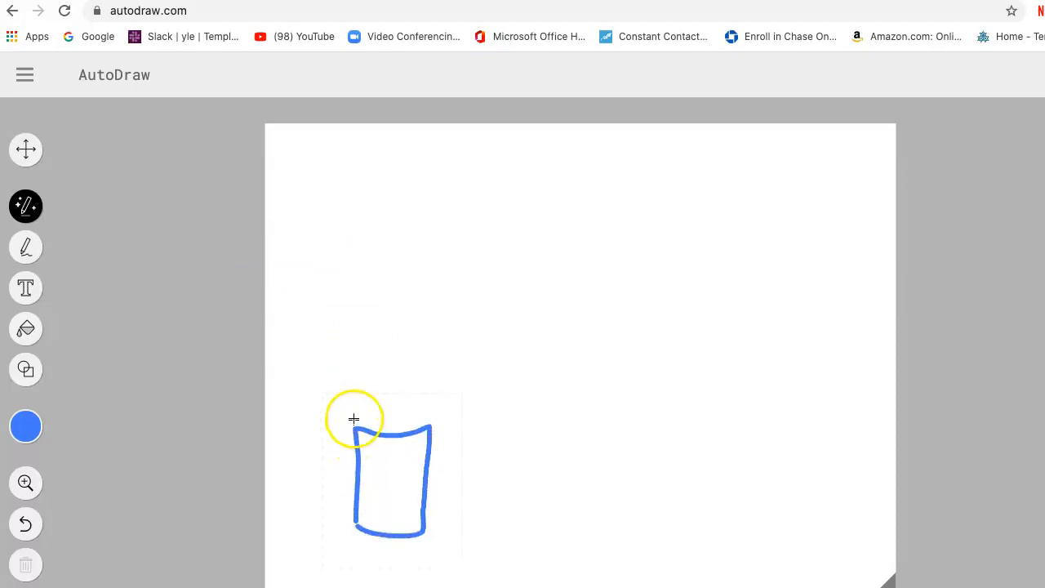
mouse_move(355, 425)
left_mouse_down()
mouse_move(390, 374)
mouse_move(416, 381)
mouse_move(427, 429)
left_mouse_up()
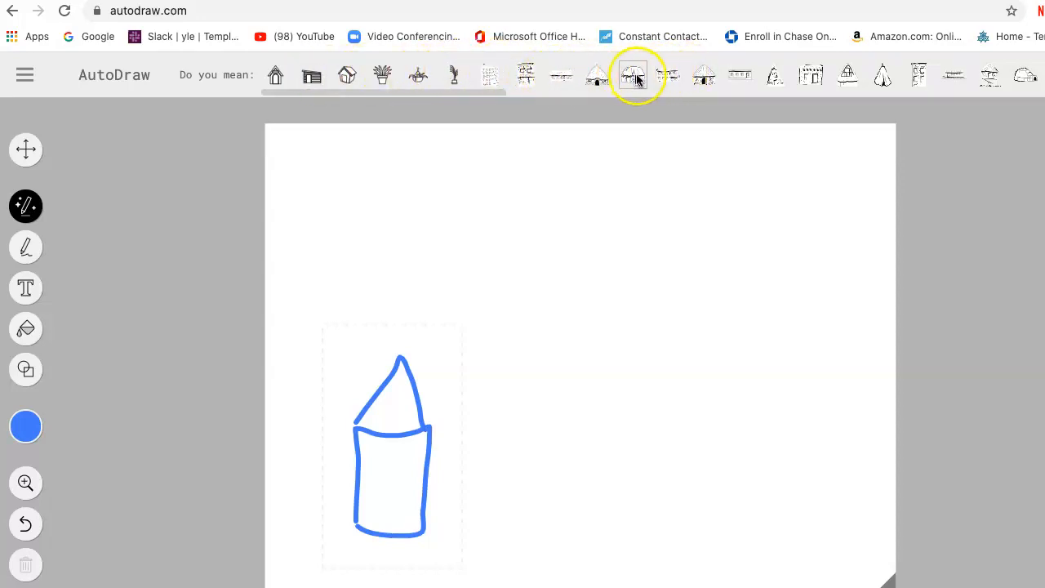
left_click(274, 77)
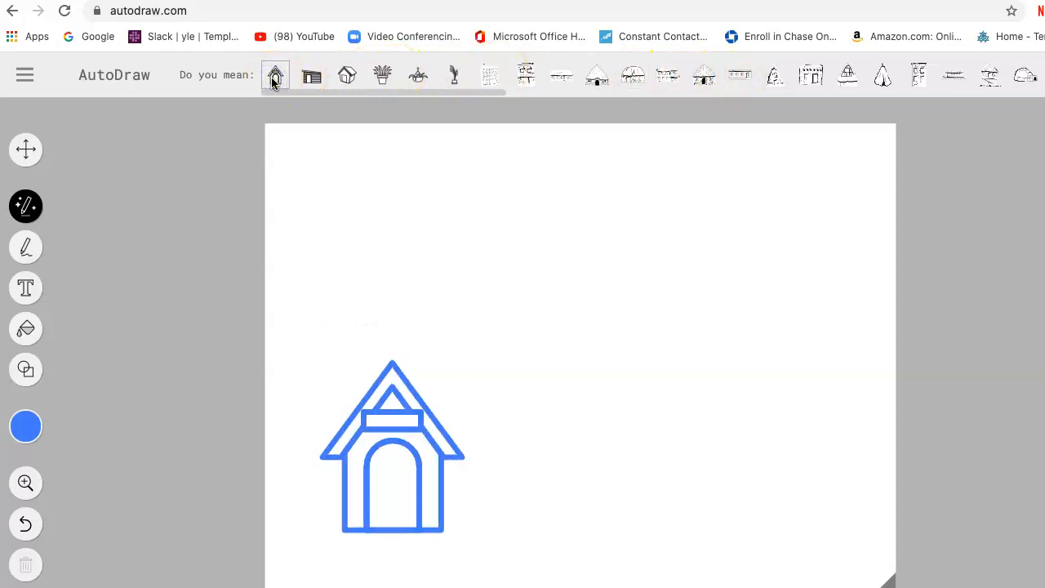
left_click(311, 77)
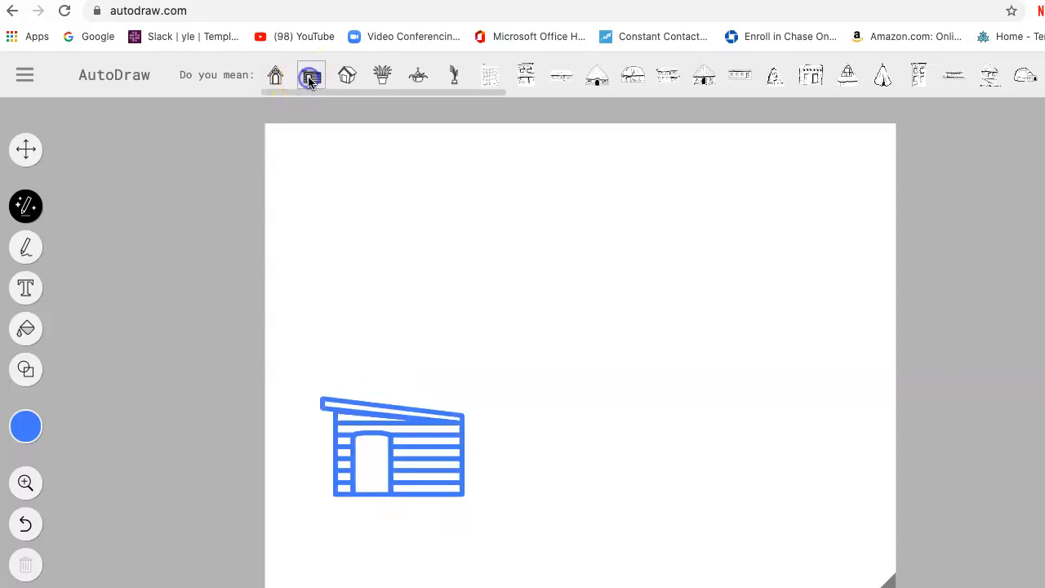
left_click(347, 76)
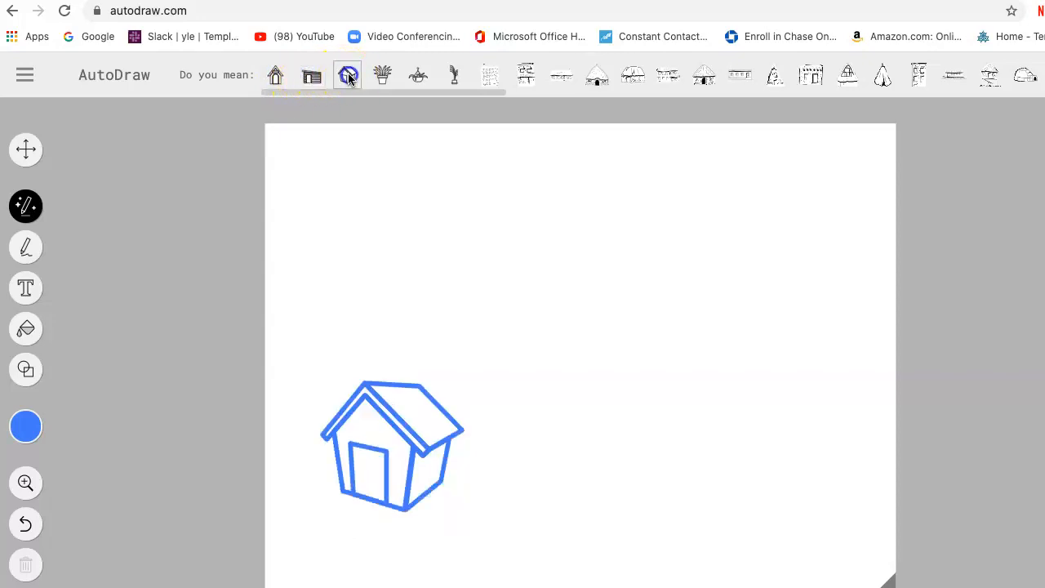
left_click(275, 77)
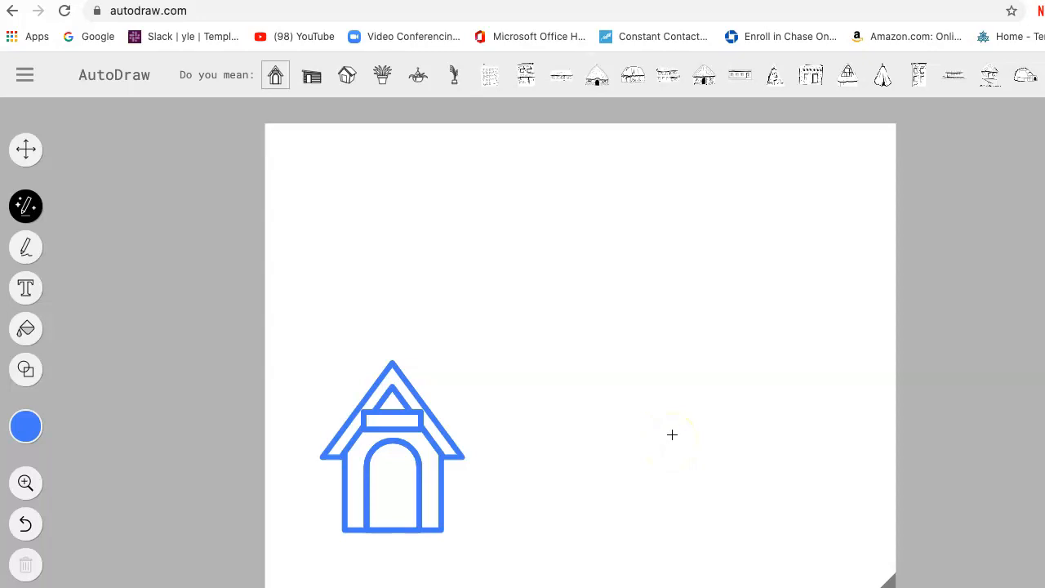
Sketch a flower with petals, stem and leaves to the right of the house and replace it with the suggested single eight-petal flower.
mouse_move(656, 414)
left_mouse_down()
mouse_move(643, 437)
mouse_move(661, 466)
mouse_move(685, 456)
mouse_move(691, 421)
mouse_move(651, 415)
left_mouse_up()
mouse_move(662, 471)
left_mouse_down()
mouse_move(656, 548)
mouse_move(681, 493)
mouse_move(666, 502)
mouse_move(664, 523)
mouse_move(646, 512)
mouse_move(659, 497)
mouse_move(663, 512)
left_mouse_up()
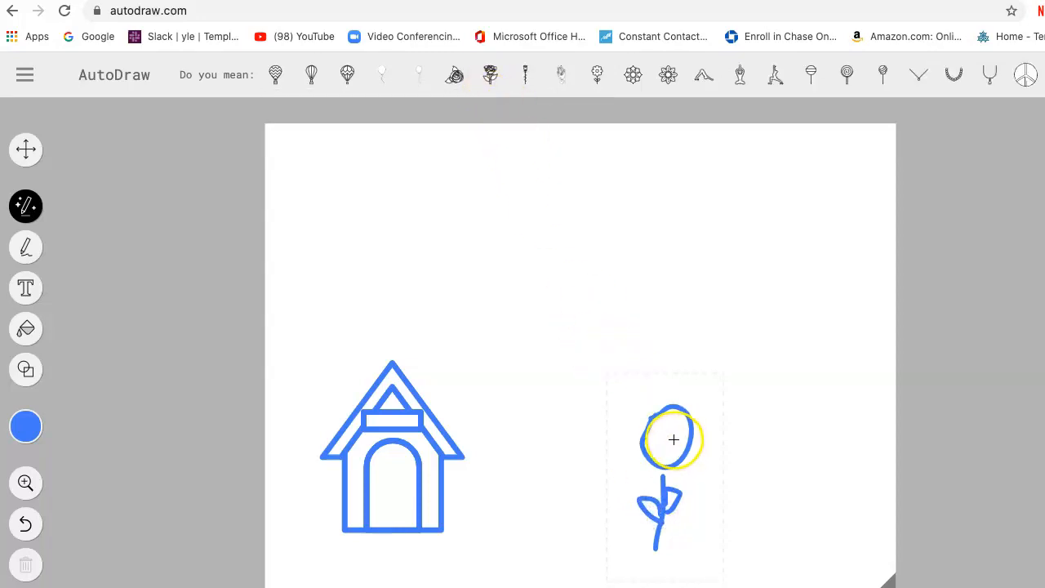
mouse_move(649, 420)
left_mouse_down()
mouse_move(665, 373)
mouse_move(676, 413)
mouse_move(694, 375)
mouse_move(704, 405)
mouse_move(686, 425)
mouse_move(720, 439)
mouse_move(703, 462)
mouse_move(685, 453)
mouse_move(699, 465)
mouse_move(697, 488)
mouse_move(668, 473)
left_mouse_up()
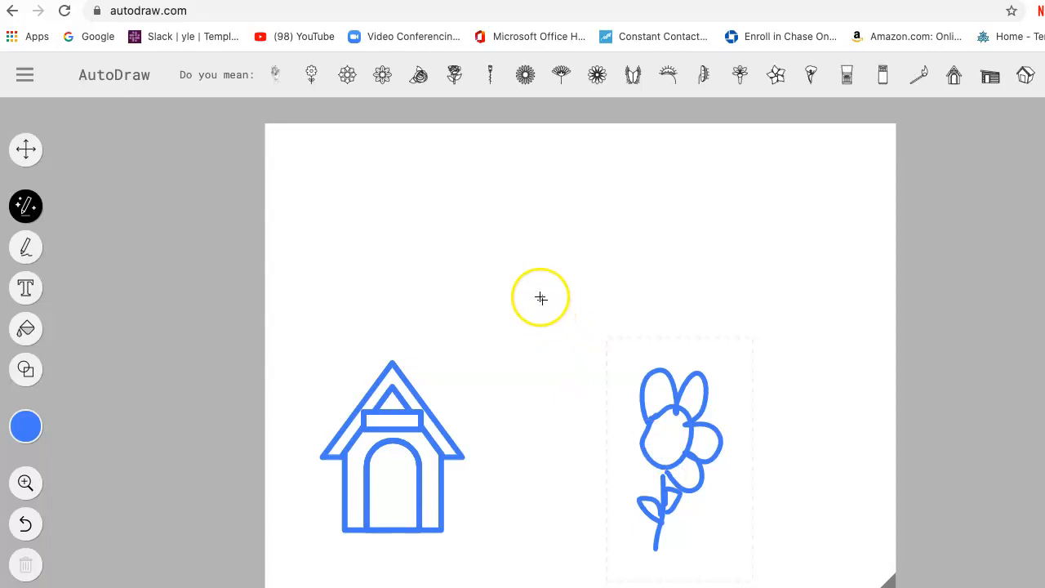
left_click(275, 74)
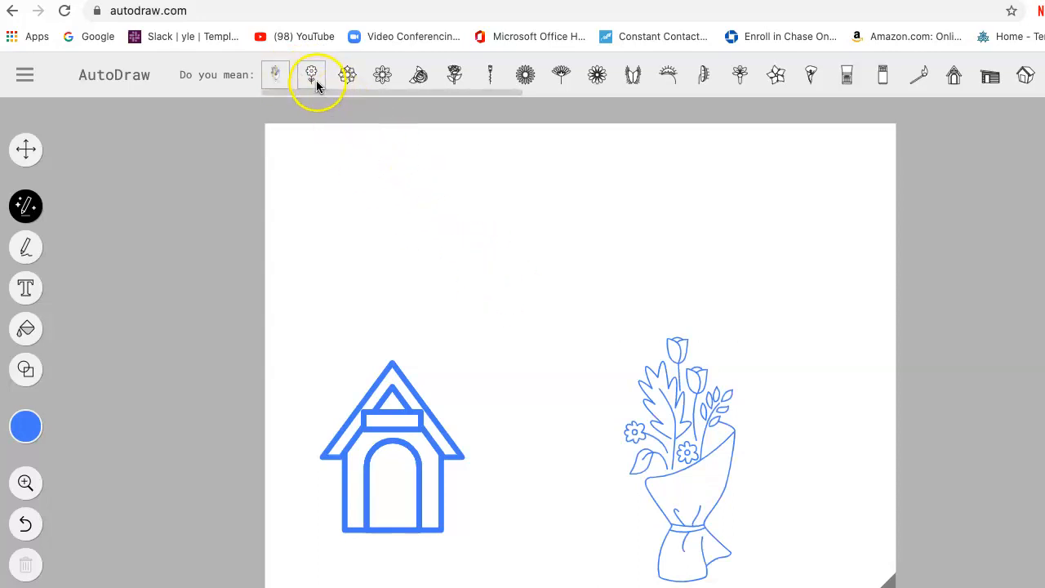
left_click(313, 77)
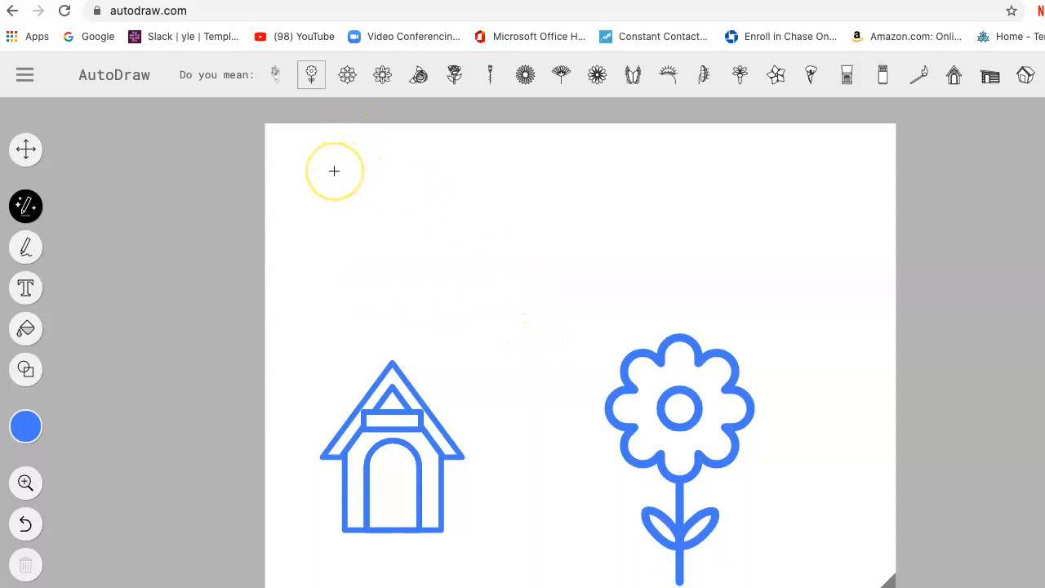
Sketch a sun with rays above the house and replace it with the suggested half sun rising over a horizon line.
mouse_move(329, 164)
left_mouse_down()
mouse_move(304, 193)
mouse_move(303, 229)
mouse_move(347, 243)
mouse_move(368, 186)
mouse_move(351, 160)
mouse_move(329, 165)
mouse_move(366, 175)
mouse_move(418, 213)
mouse_move(367, 213)
mouse_move(393, 261)
mouse_move(347, 246)
mouse_move(346, 304)
left_mouse_up()
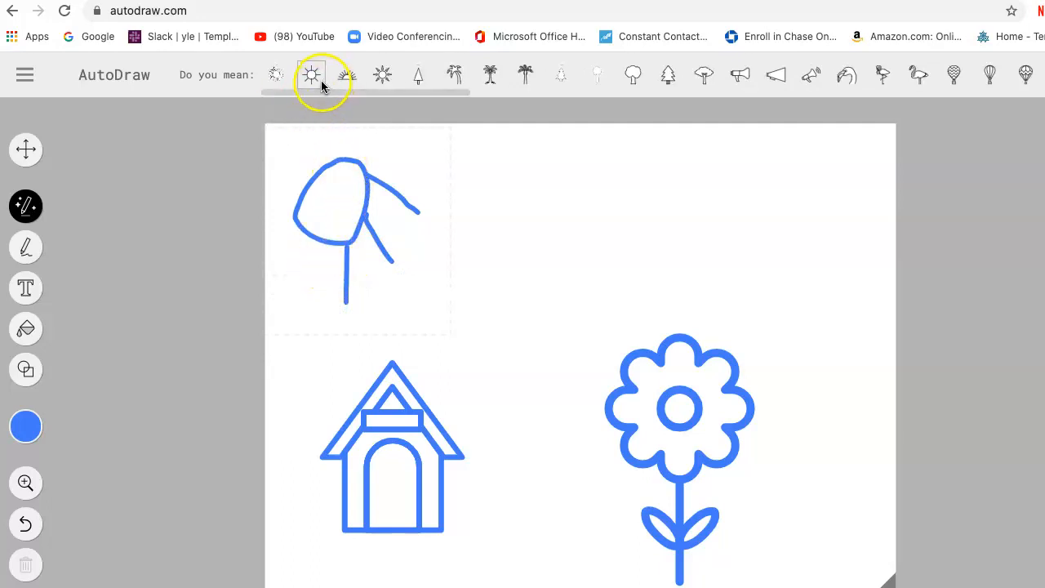
left_click(277, 75)
left_click(307, 77)
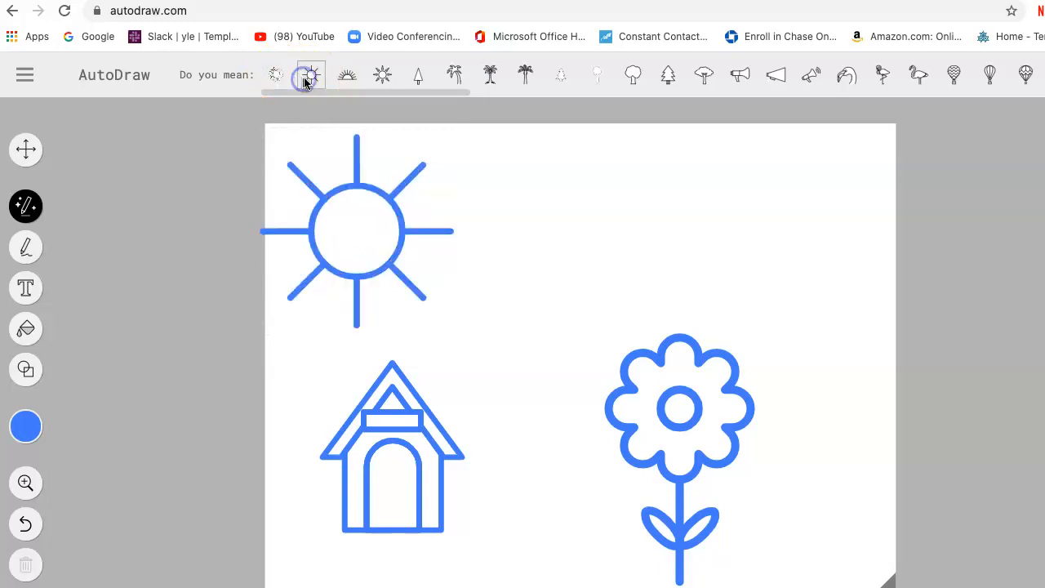
left_click(347, 80)
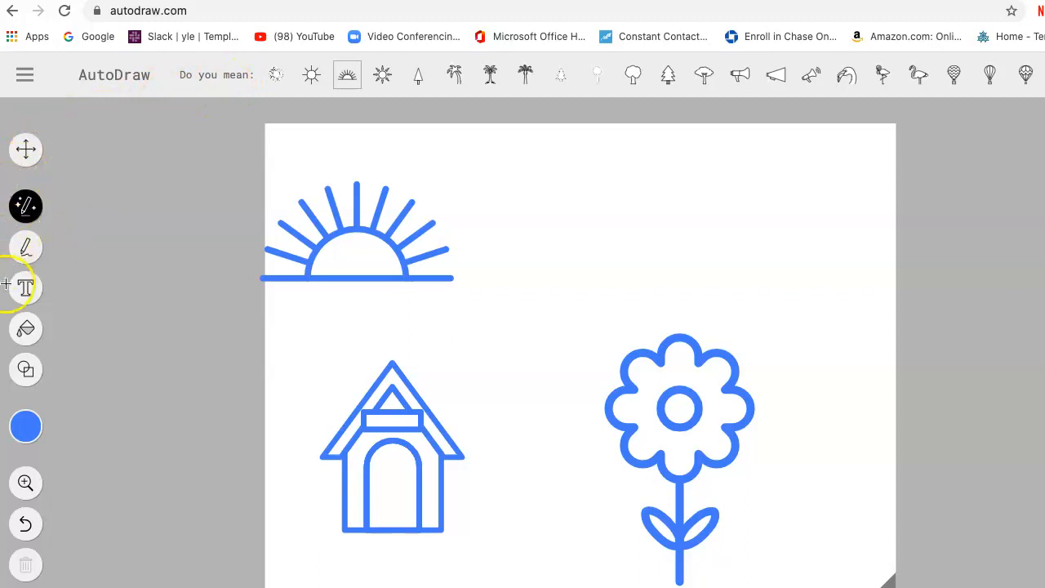
Draw a small freehand door at the base of the house's arched doorway with the Draw tool.
left_click(27, 245)
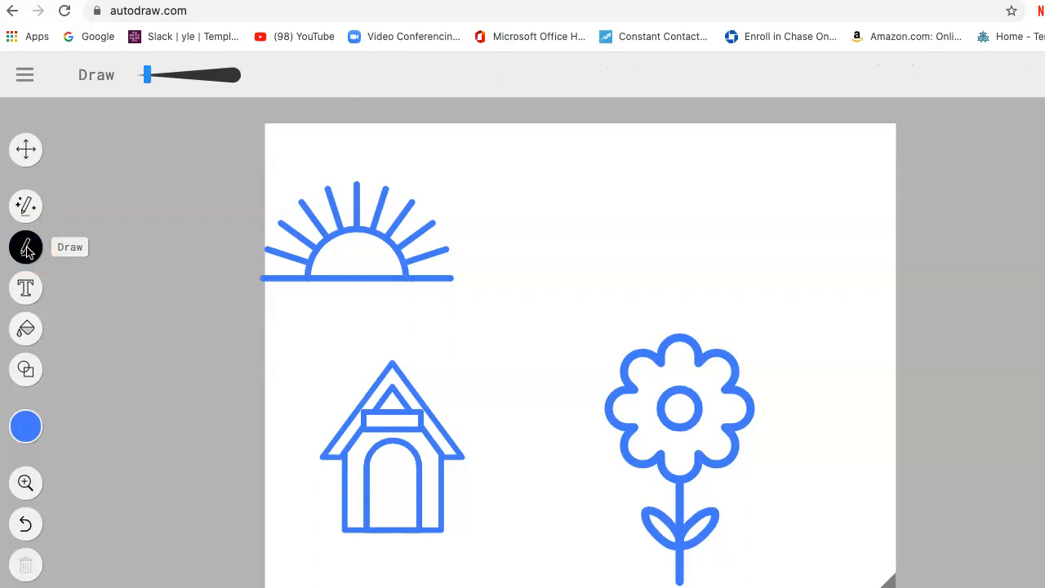
left_click(29, 249)
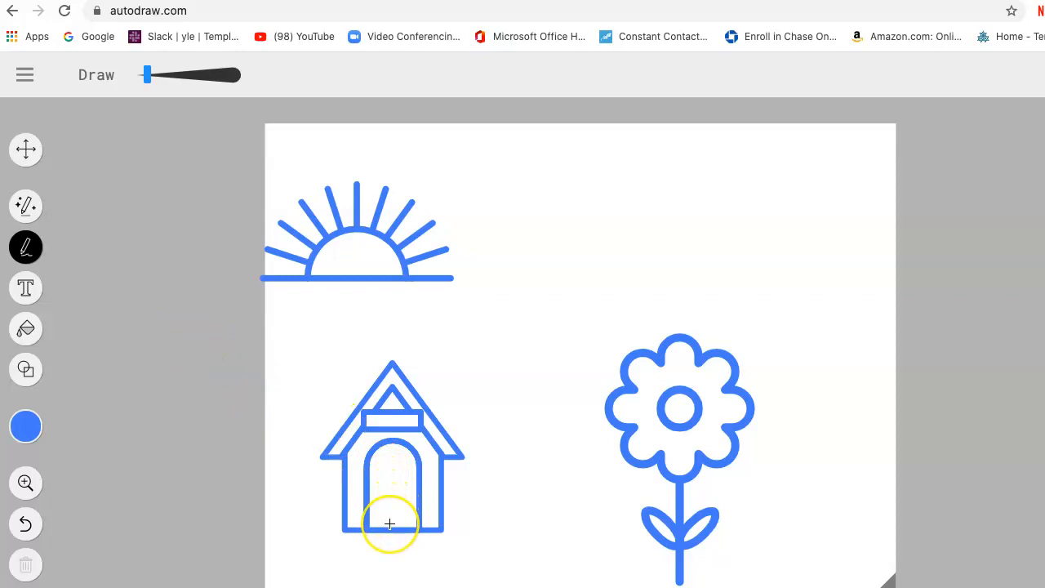
mouse_move(389, 524)
left_mouse_down()
mouse_move(390, 505)
mouse_move(401, 506)
mouse_move(398, 530)
left_mouse_up()
Add the text "Beautiful Day" along the top of the page, to the right of the sun.
left_click(27, 290)
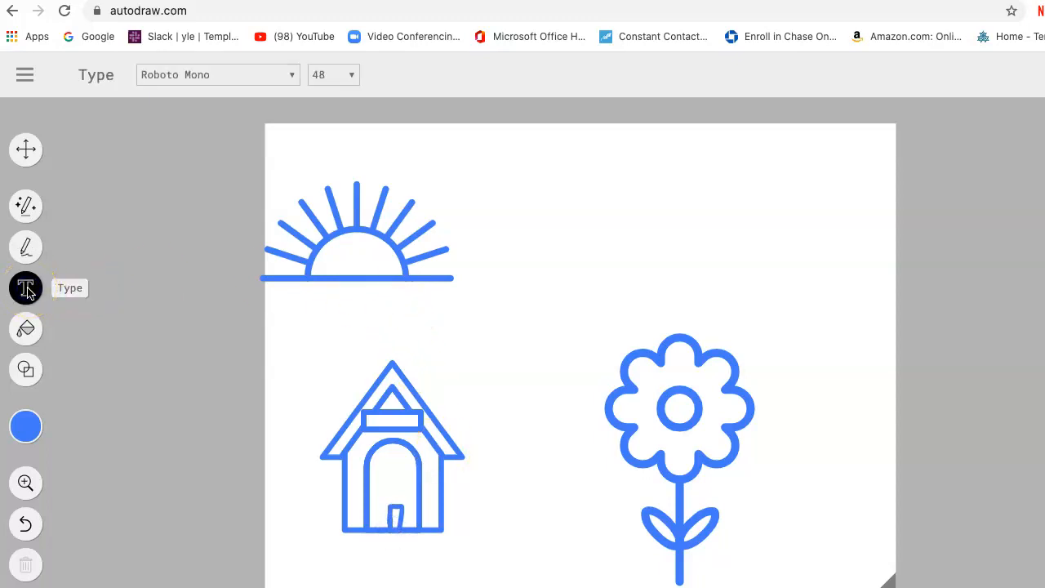
left_click(560, 170)
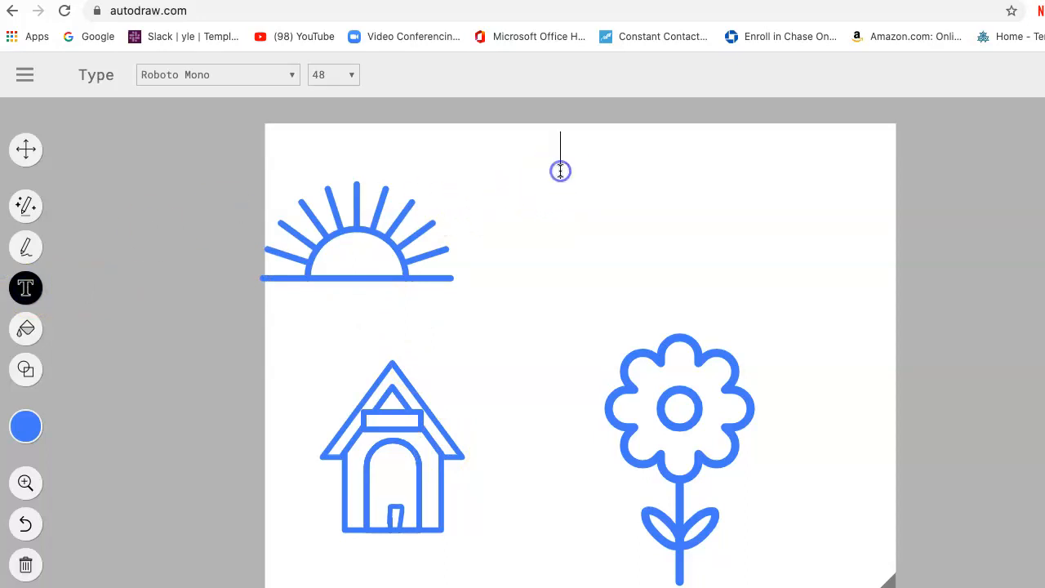
type("B")
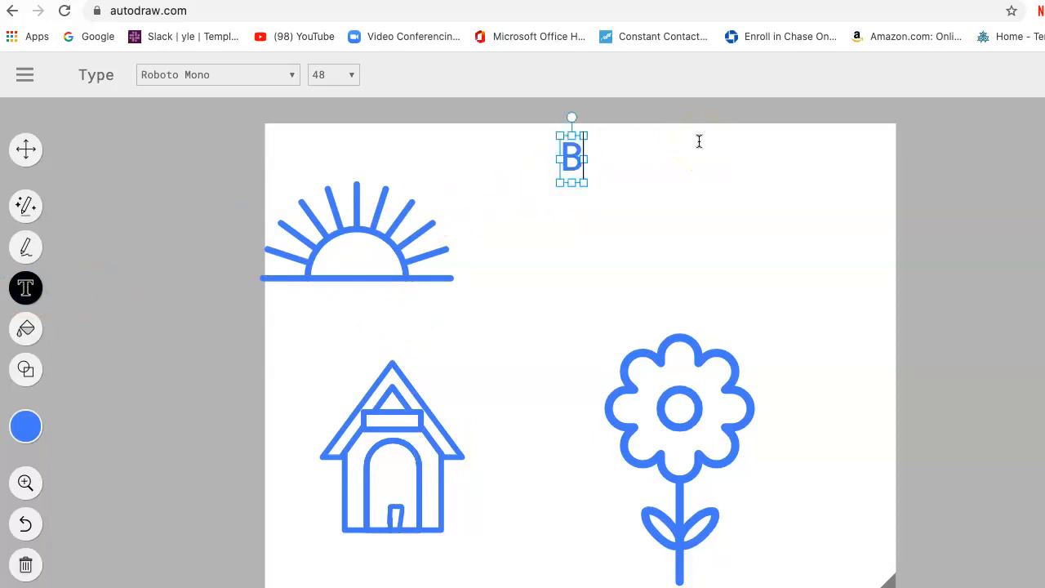
type("ea")
type("uto")
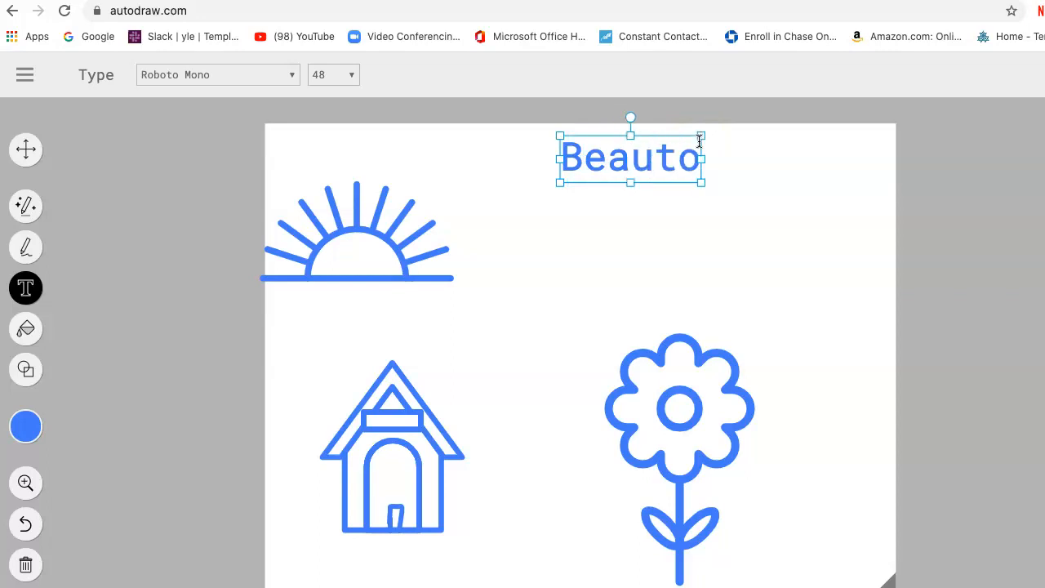
key("BackSpace")
type("ifu")
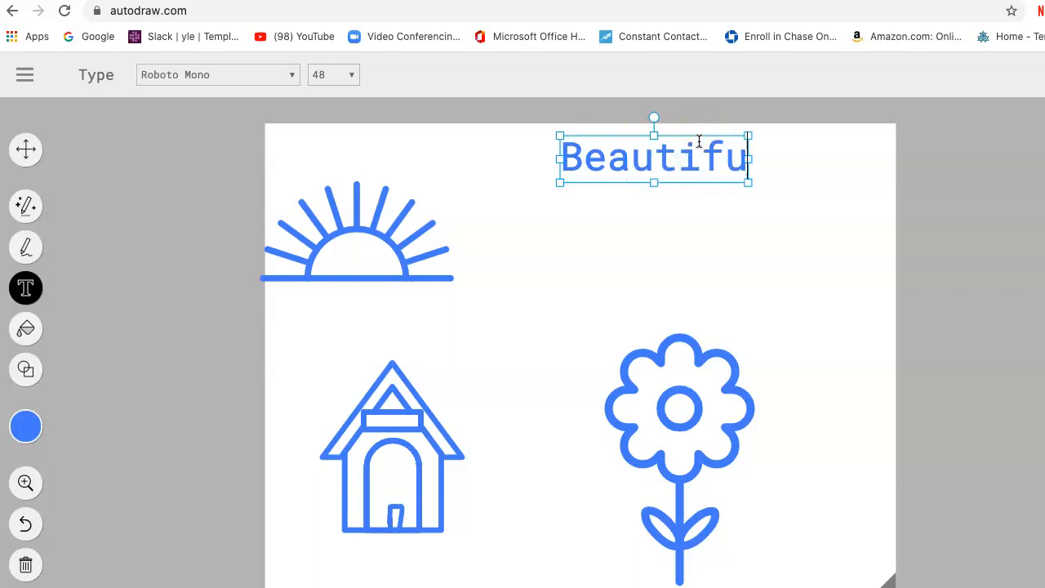
type("l Day")
left_click(722, 155)
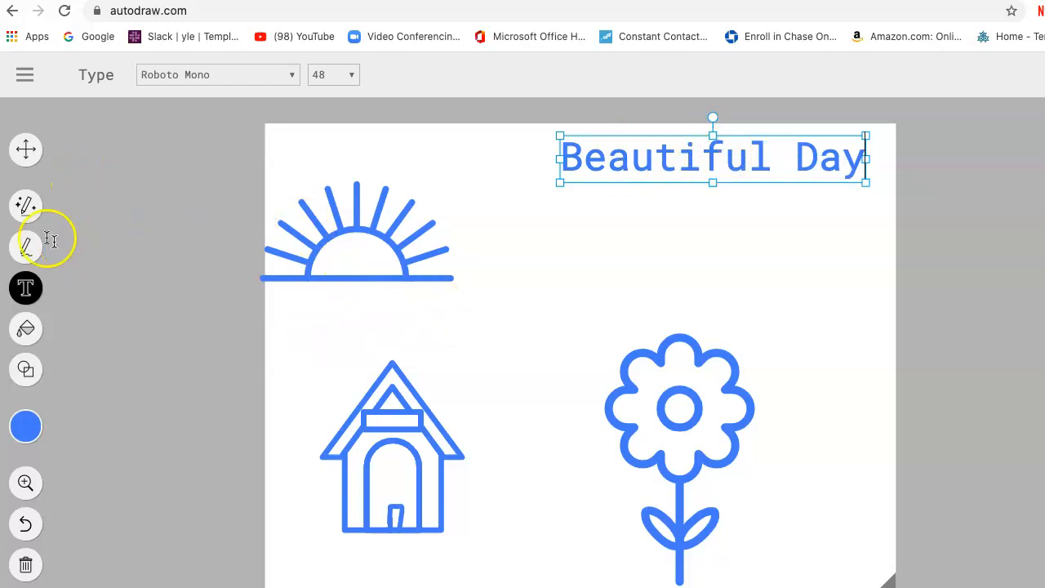
Shift the "Beautiful Day" title left toward the page centre, and shrink the flower to about half size near the page's lower-right corner.
left_click(25, 148)
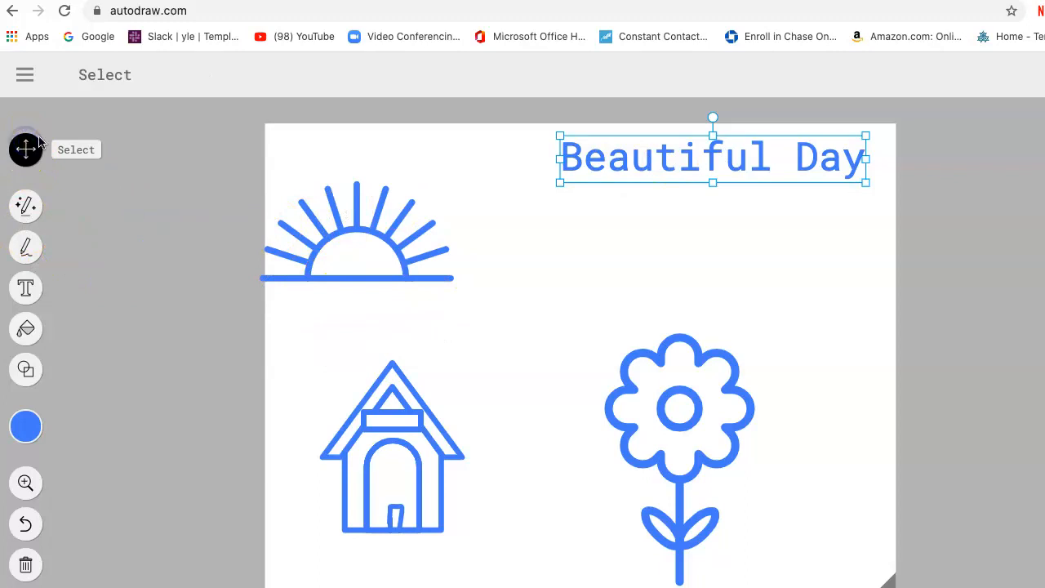
left_click_drag(590, 156, 513, 152)
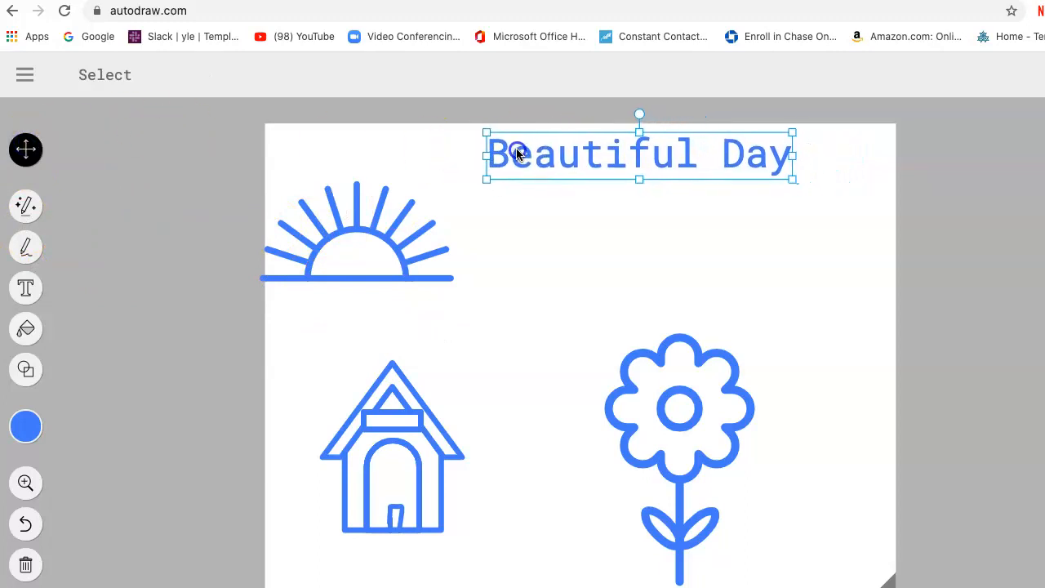
left_click(668, 379)
left_click_drag(668, 377, 718, 376)
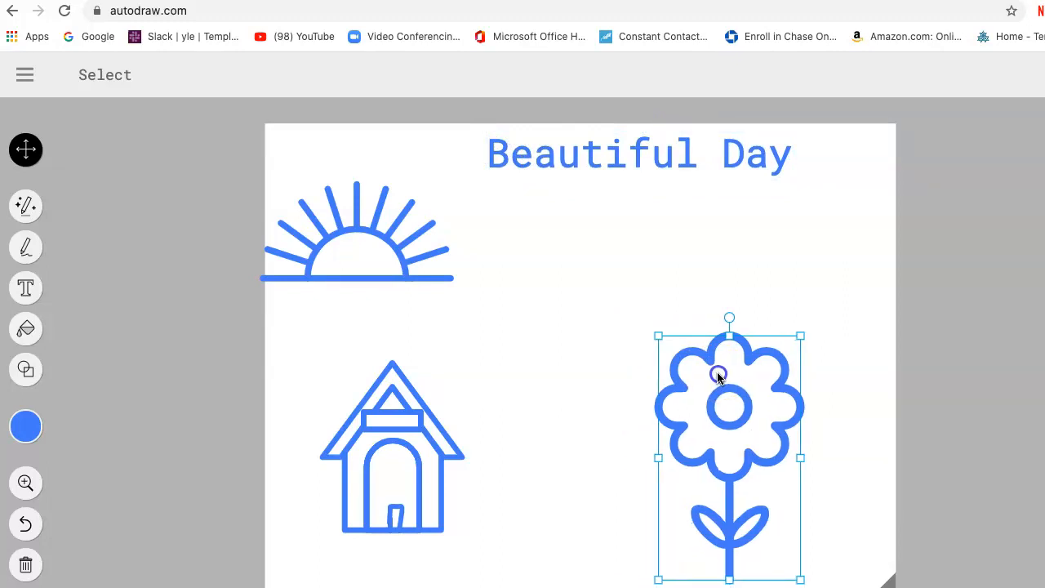
left_click_drag(801, 337, 759, 480)
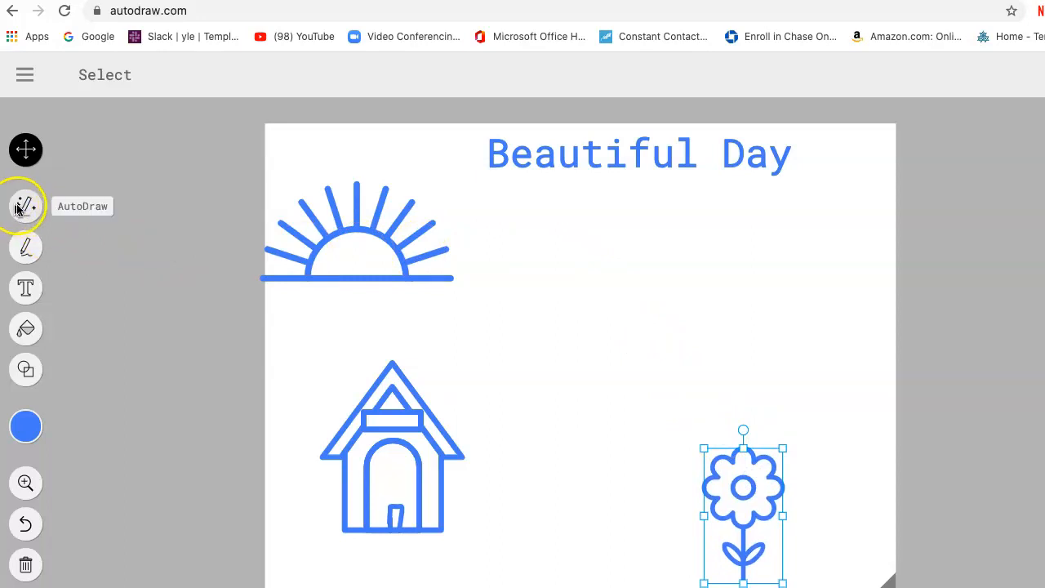
Draw three small freehand birds in the sky below the title with the Draw tool.
left_click(24, 245)
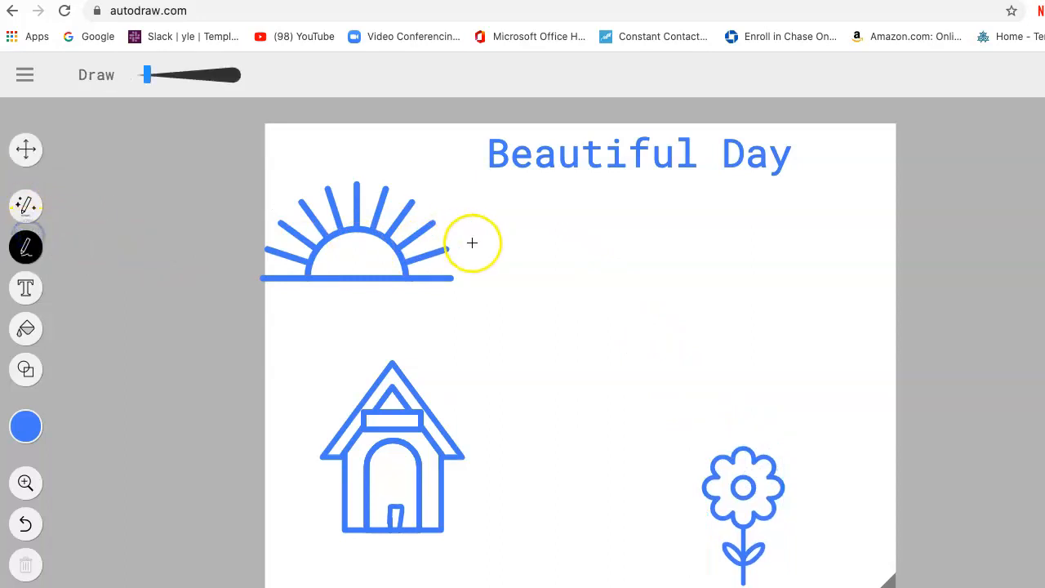
left_click_drag(567, 282, 607, 252)
left_click_drag(674, 279, 718, 267)
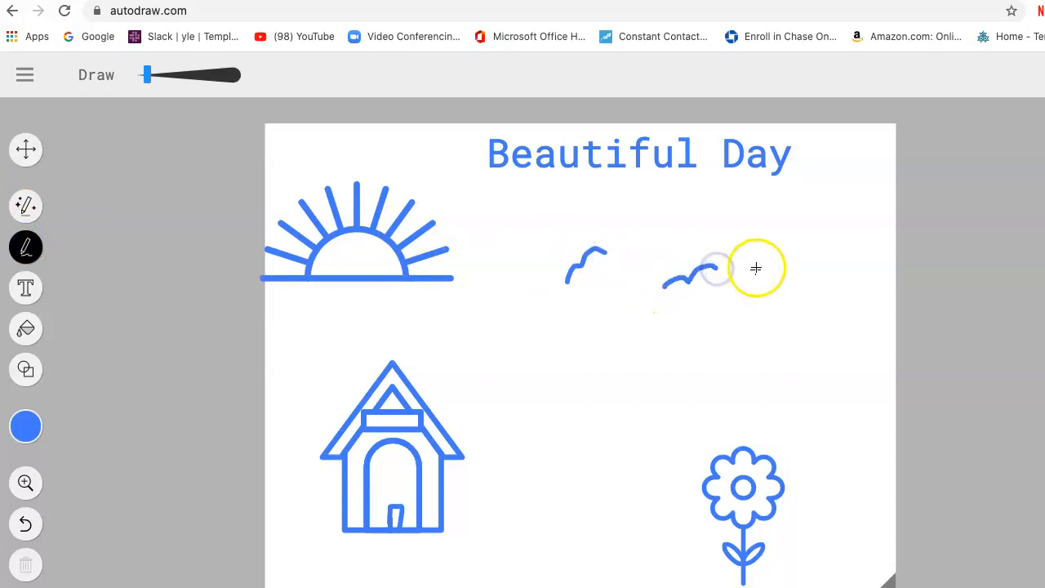
left_click_drag(778, 223, 802, 221)
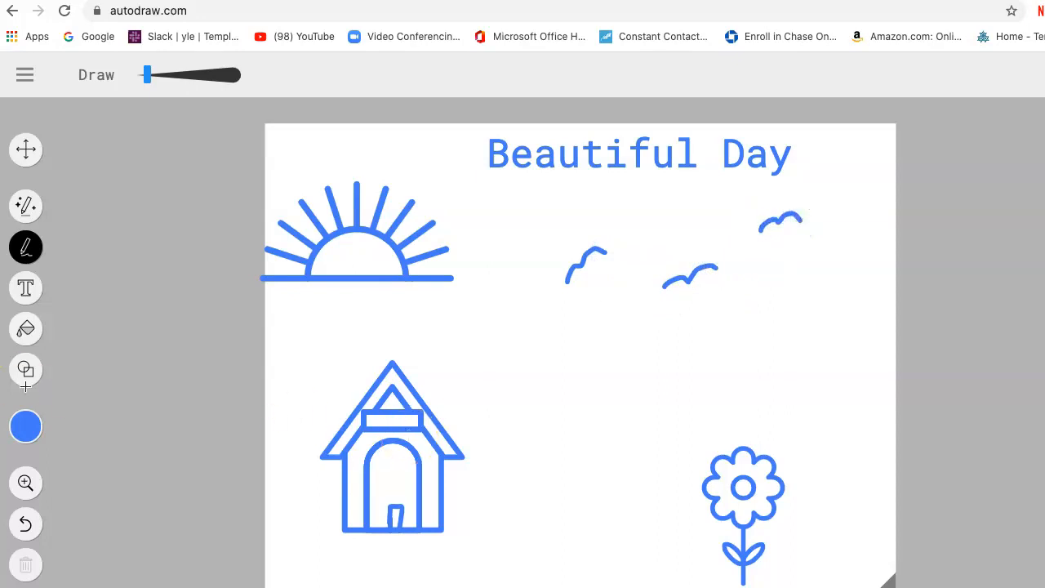
Fill the half disc of the sun with yellow.
left_click(29, 330)
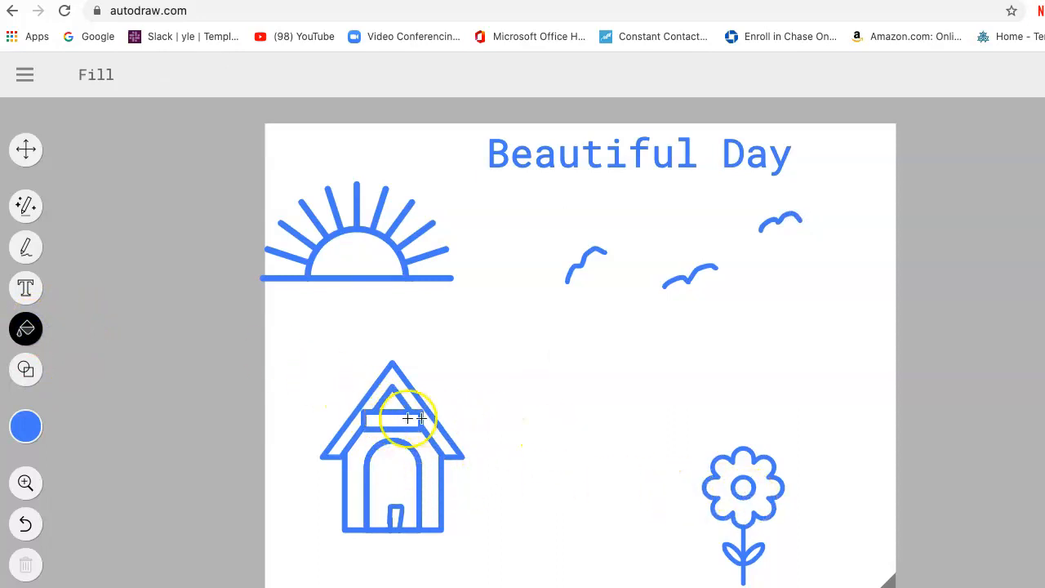
left_click(23, 424)
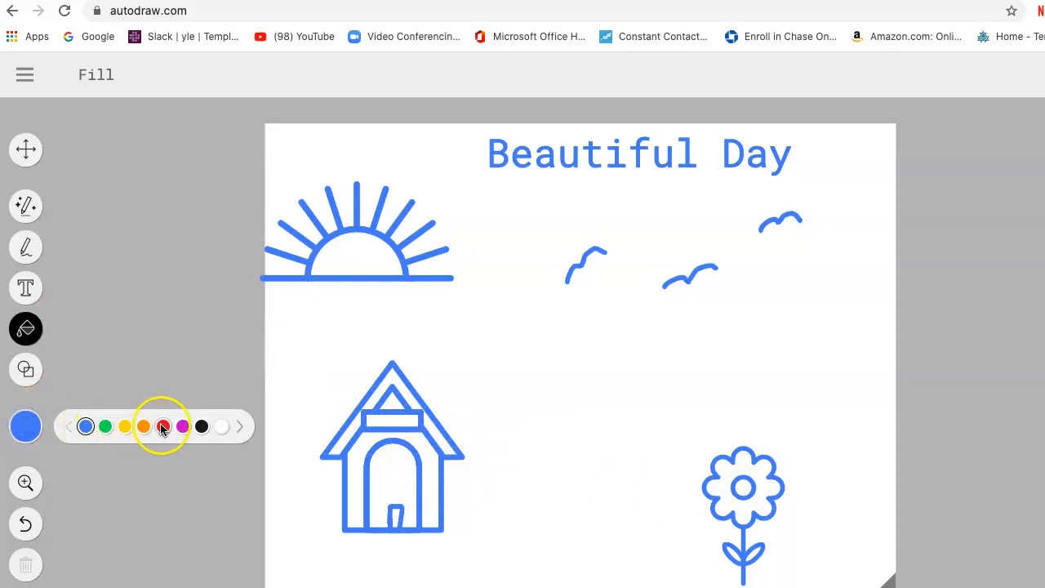
left_click(125, 426)
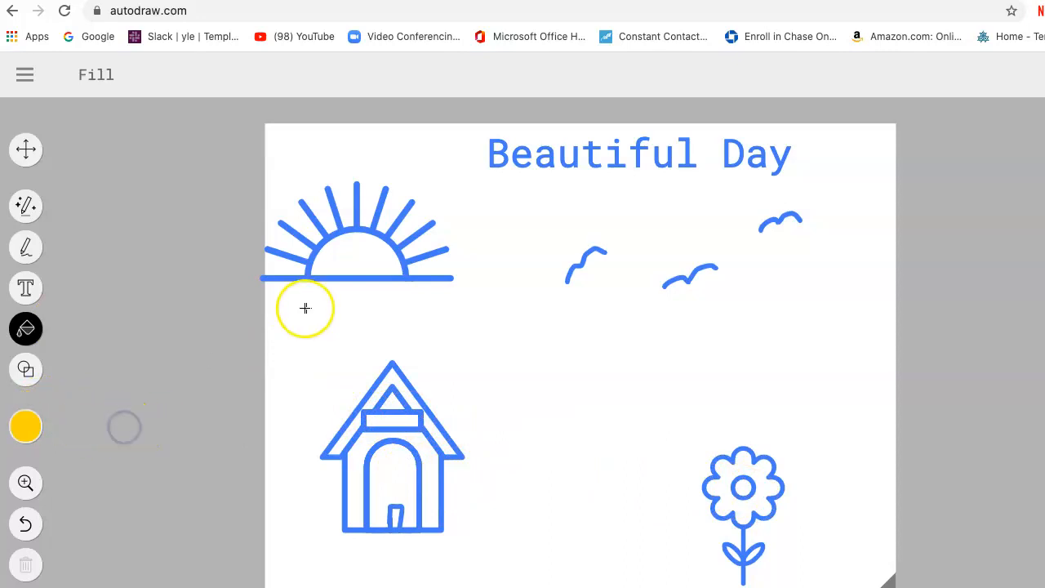
left_click(341, 260)
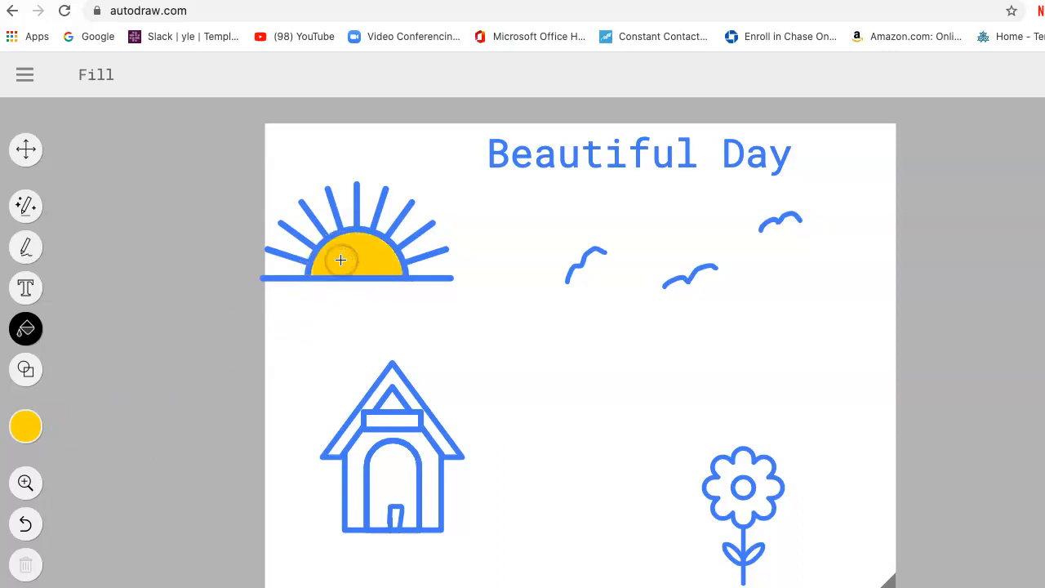
Fill the flower's petals with magenta, leaving its centre unfilled.
left_click(31, 426)
left_click(163, 426)
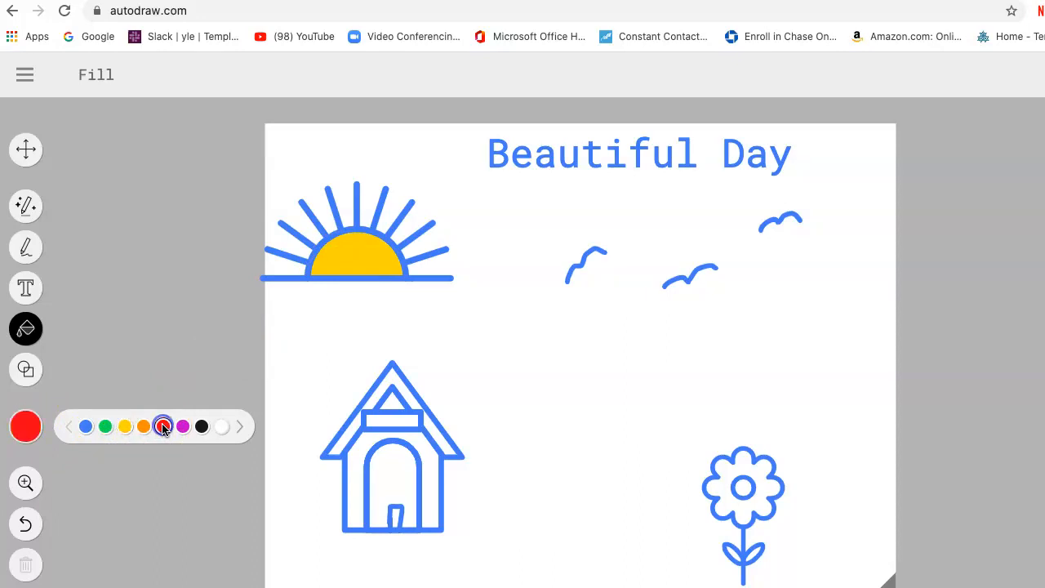
left_click(183, 426)
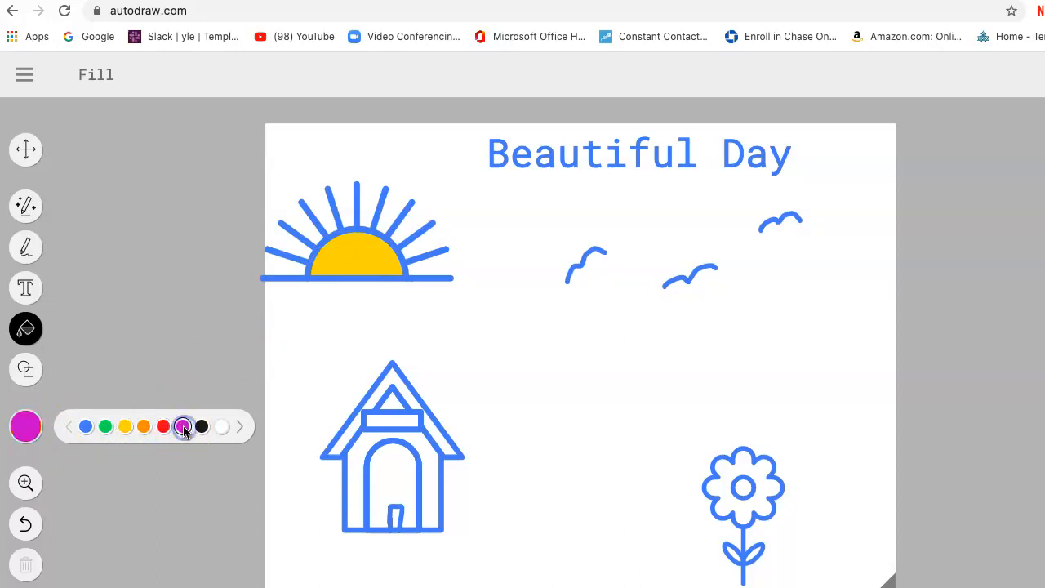
left_click(741, 470)
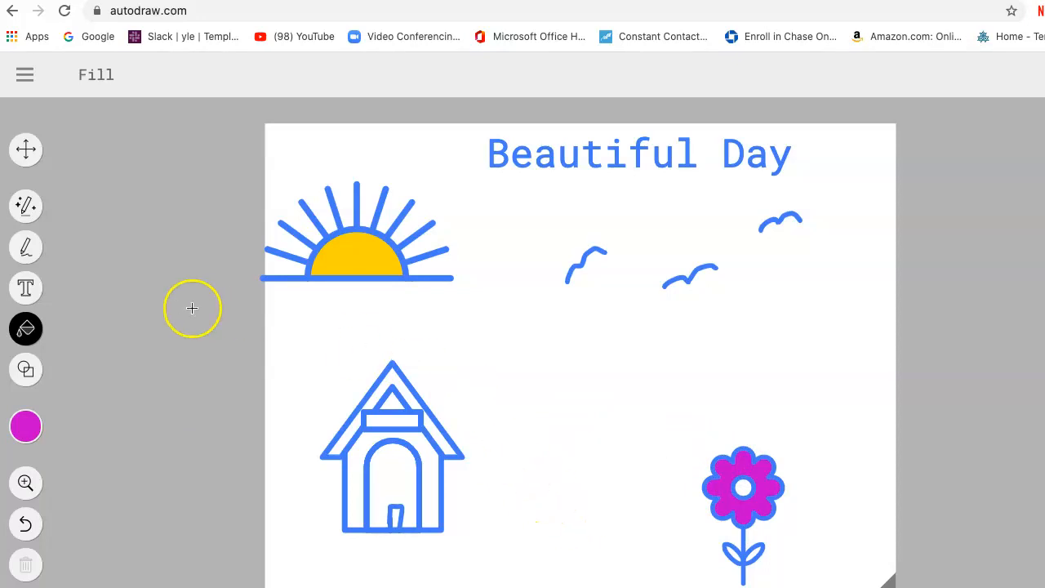
Try out the Shape tool with small magenta rectangles in the empty area between the house and the flower, and undo them.
left_click(25, 370)
left_click(157, 79)
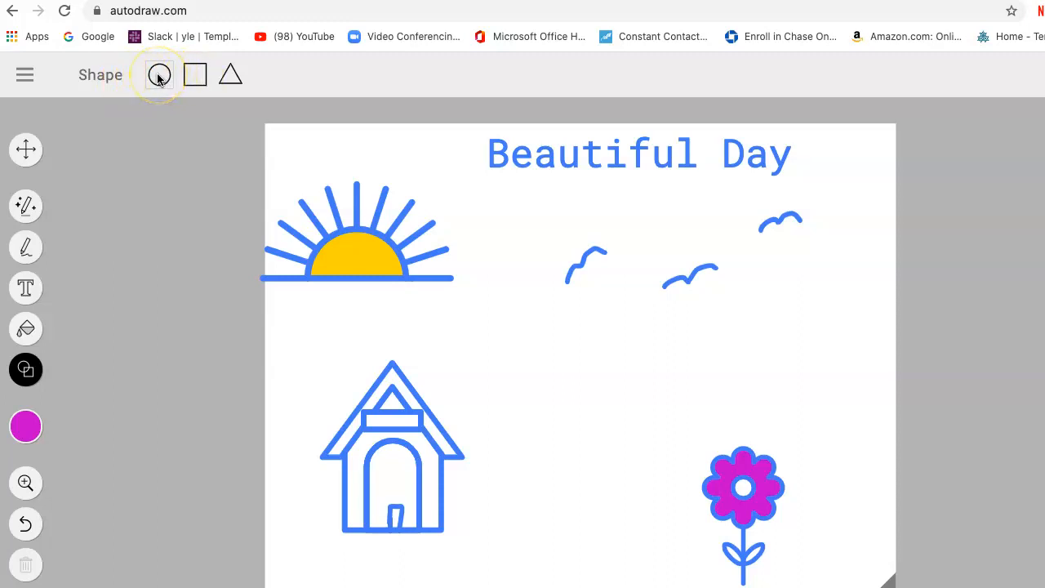
left_click(196, 76)
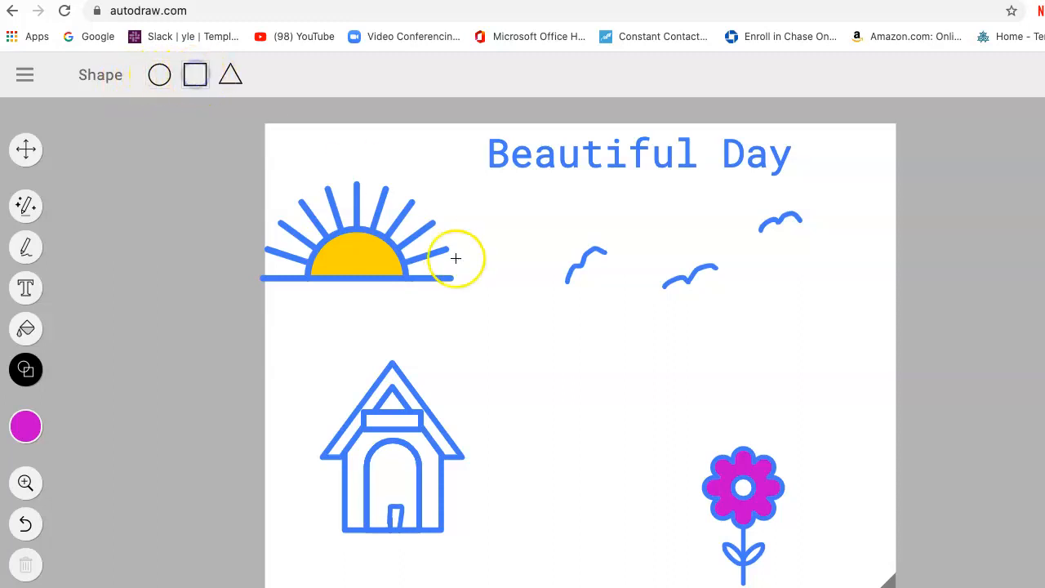
left_click(553, 376)
left_click(191, 78)
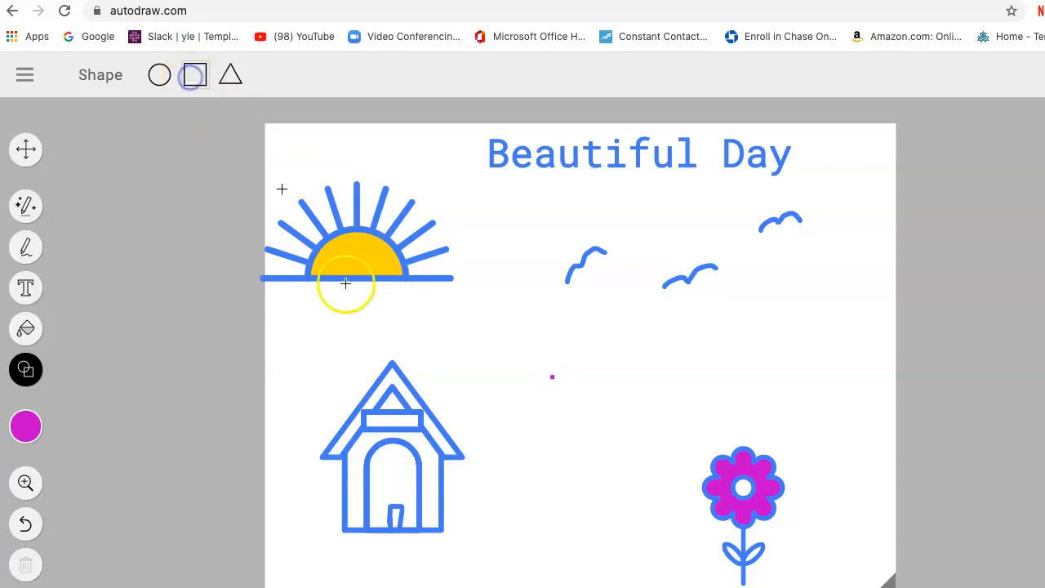
left_click_drag(540, 381, 584, 428)
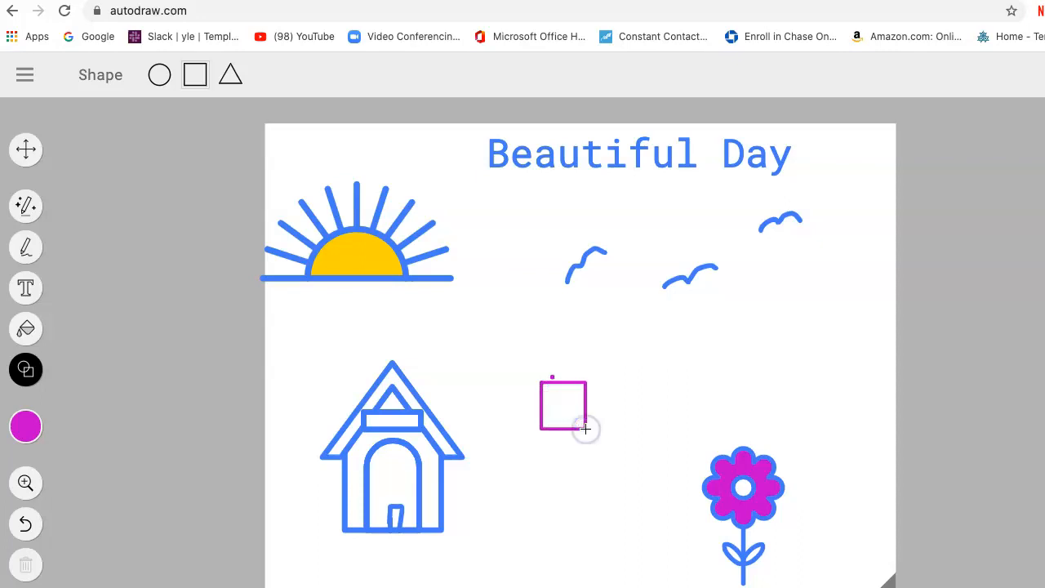
left_click(26, 521)
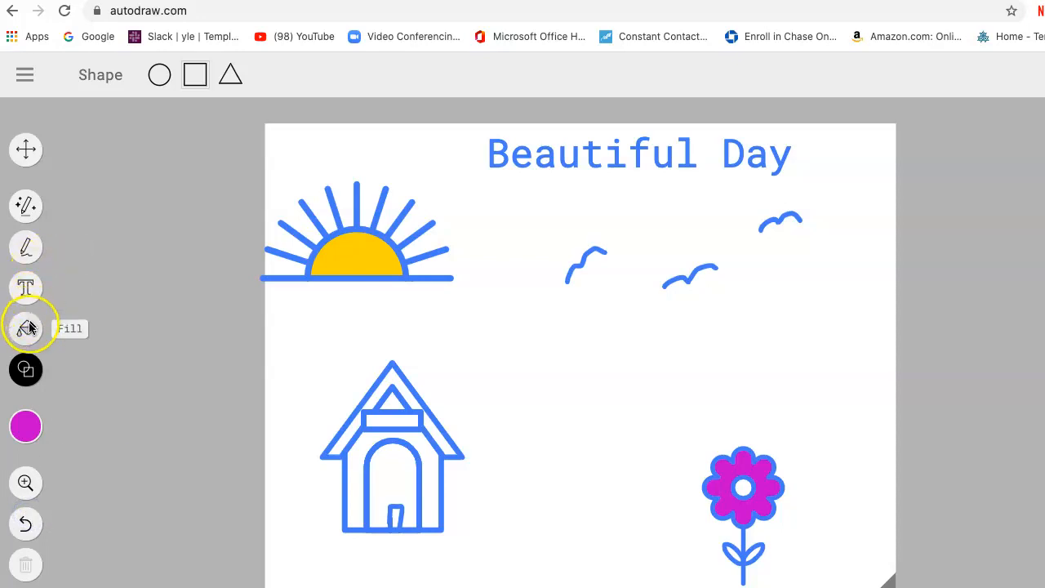
mouse_move(33, 429)
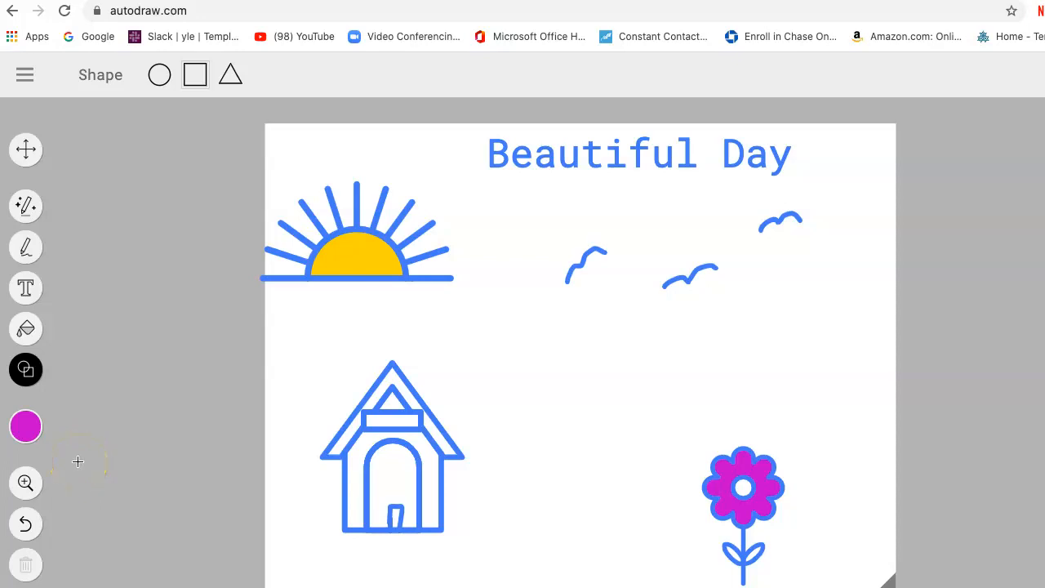
left_click_drag(524, 394, 568, 366)
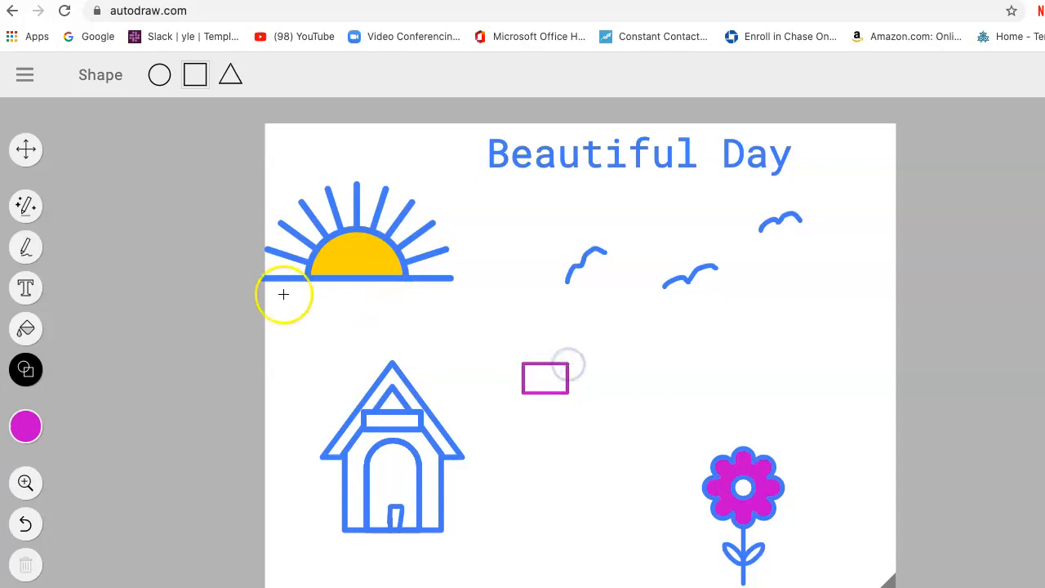
left_click(26, 523)
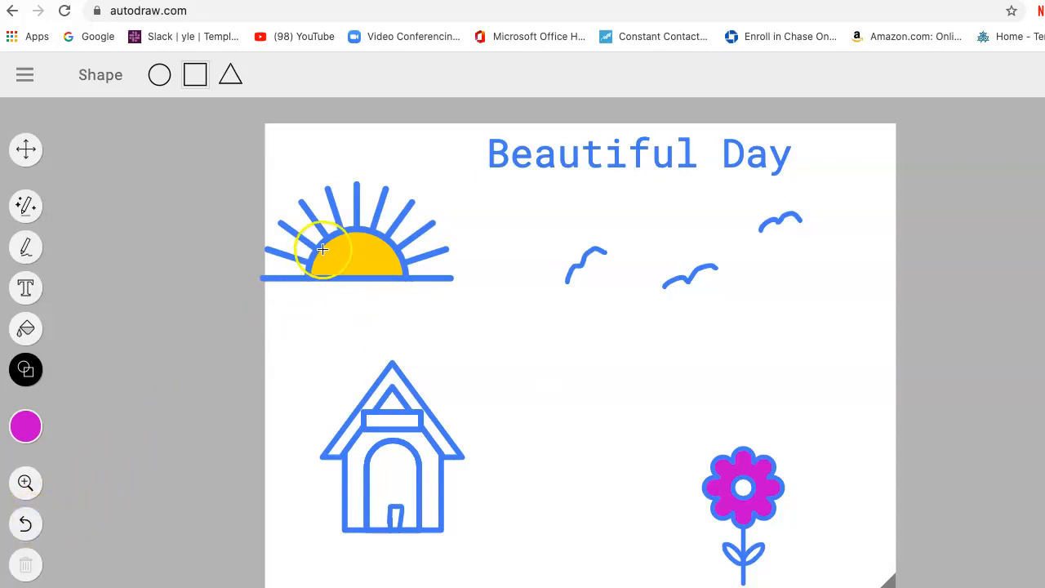
Move the sun slightly to the right so that its horizon line lies fully within the page.
left_click(25, 149)
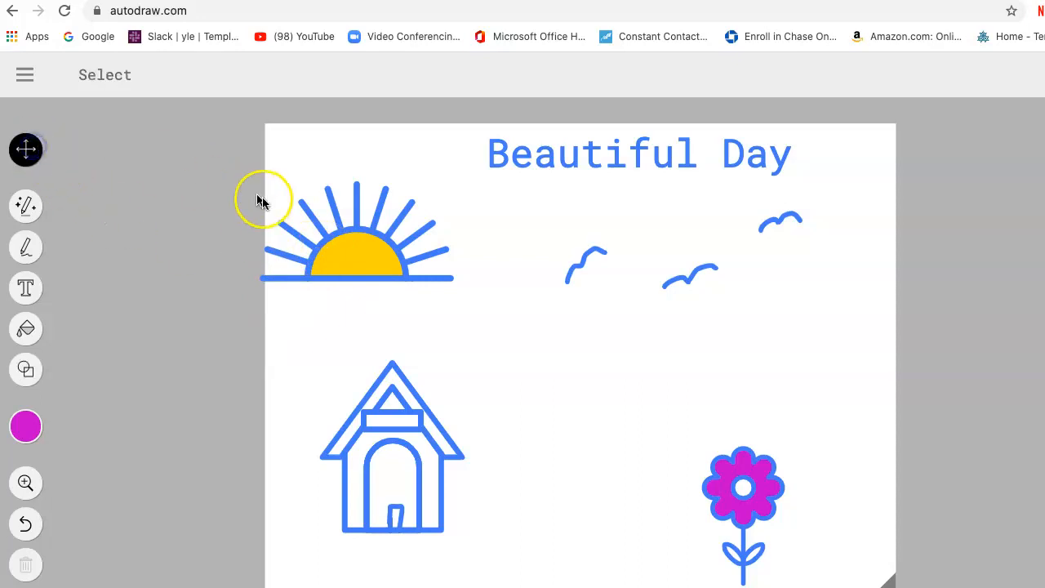
left_click(339, 221)
left_click_drag(341, 225, 377, 223)
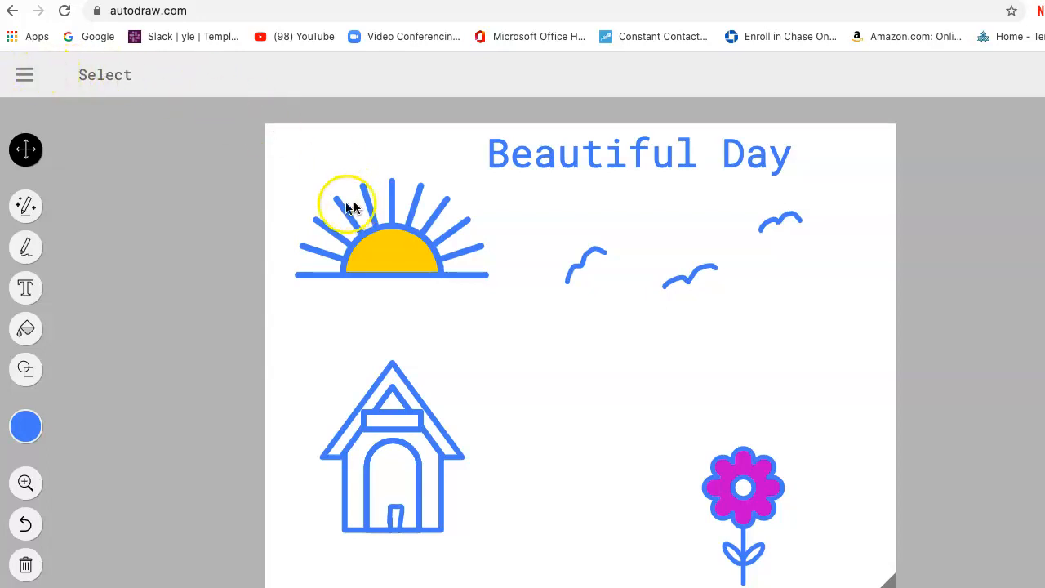
Start over on a blank landscape page and sketch a rough globe with small continents right of the centre using AutoDraw.
left_click(24, 76)
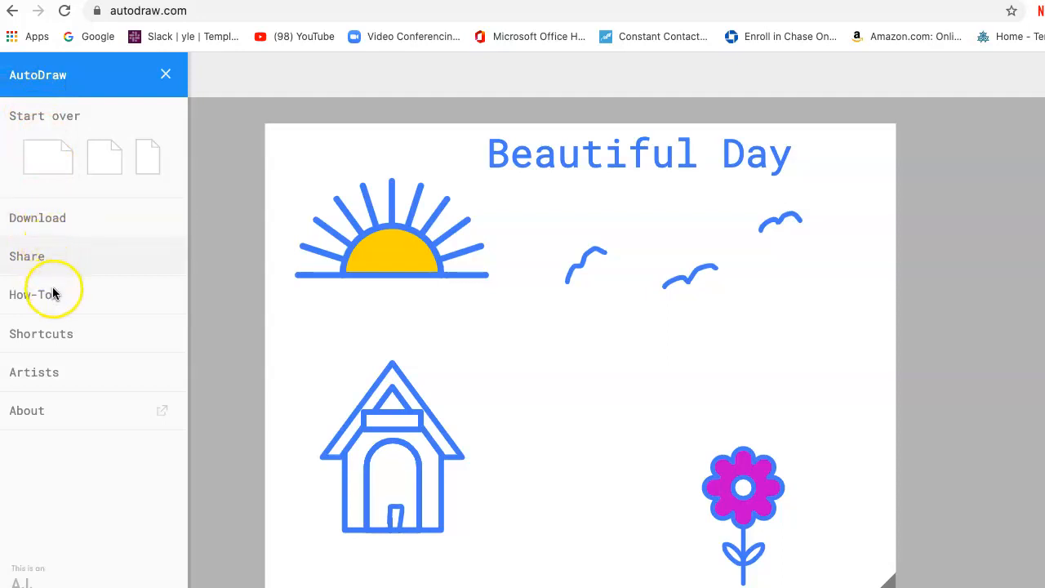
left_click(55, 161)
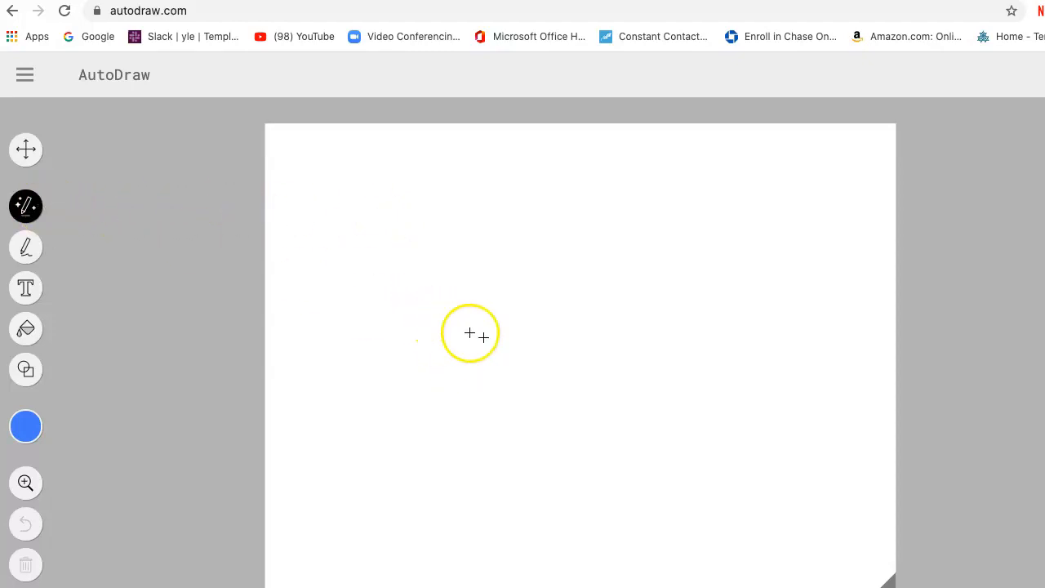
mouse_move(693, 328)
left_mouse_down()
mouse_move(658, 344)
mouse_move(644, 378)
mouse_move(696, 433)
mouse_move(752, 425)
mouse_move(786, 379)
mouse_move(768, 331)
mouse_move(734, 321)
mouse_move(691, 329)
mouse_move(675, 366)
mouse_move(694, 383)
mouse_move(690, 352)
mouse_move(684, 410)
mouse_move(711, 405)
mouse_move(692, 382)
mouse_move(730, 359)
left_mouse_up()
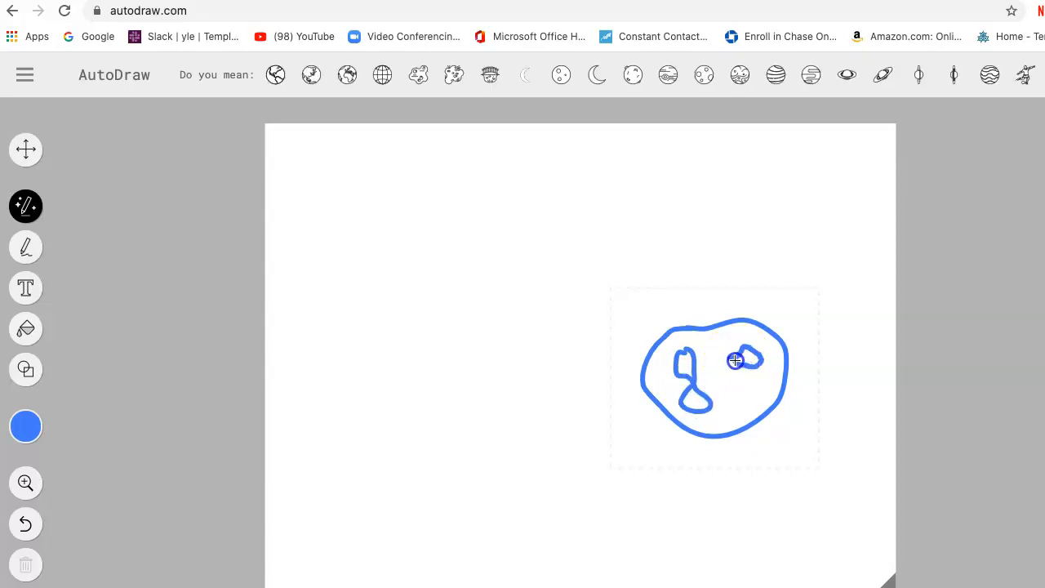
left_click_drag(735, 360, 735, 360)
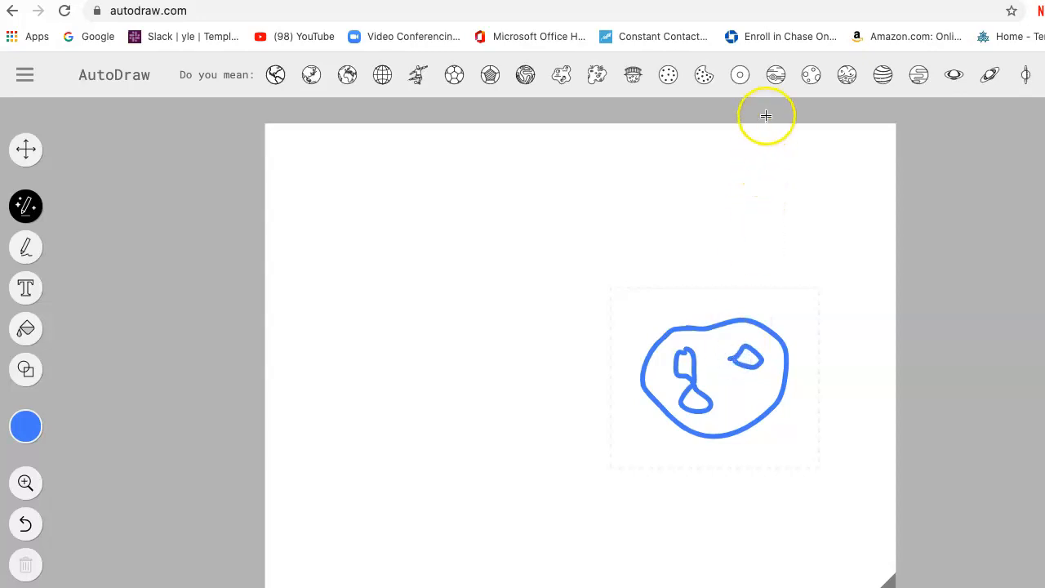
Try several suggested planet drawings with bands and swirls in place of the rough globe sketch.
left_click(777, 76)
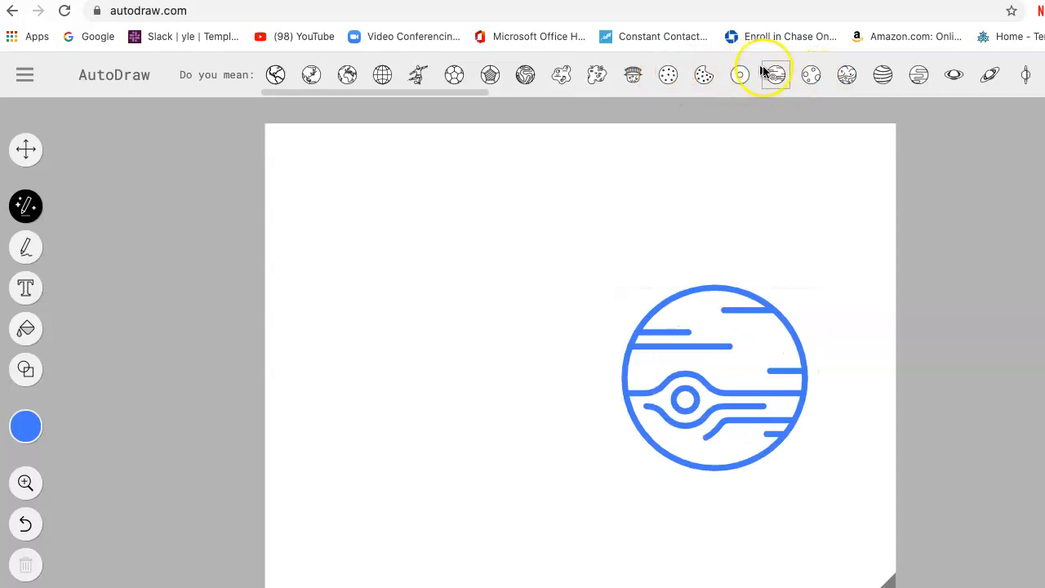
left_click(845, 78)
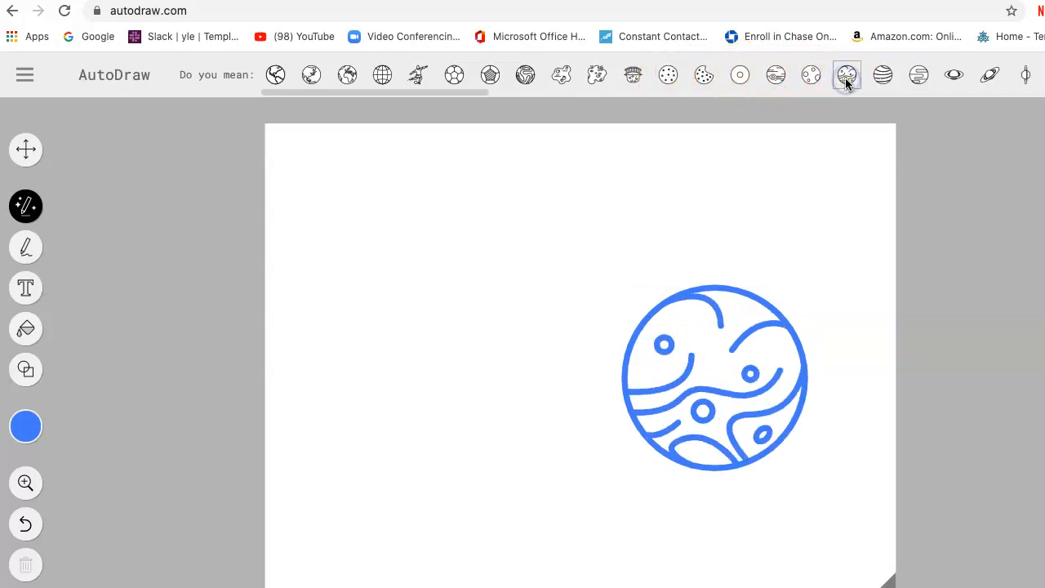
left_click(912, 79)
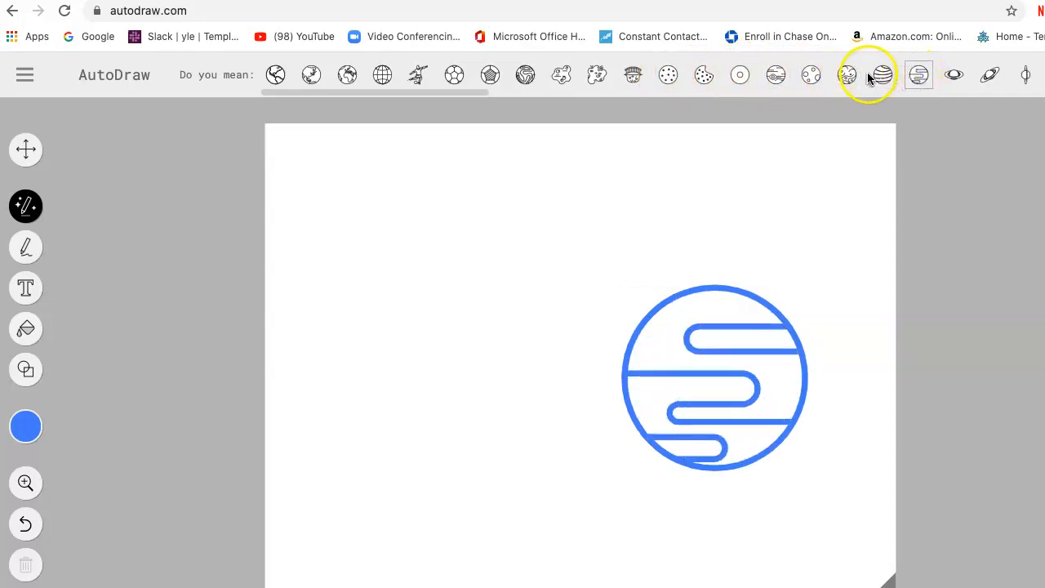
left_click(872, 78)
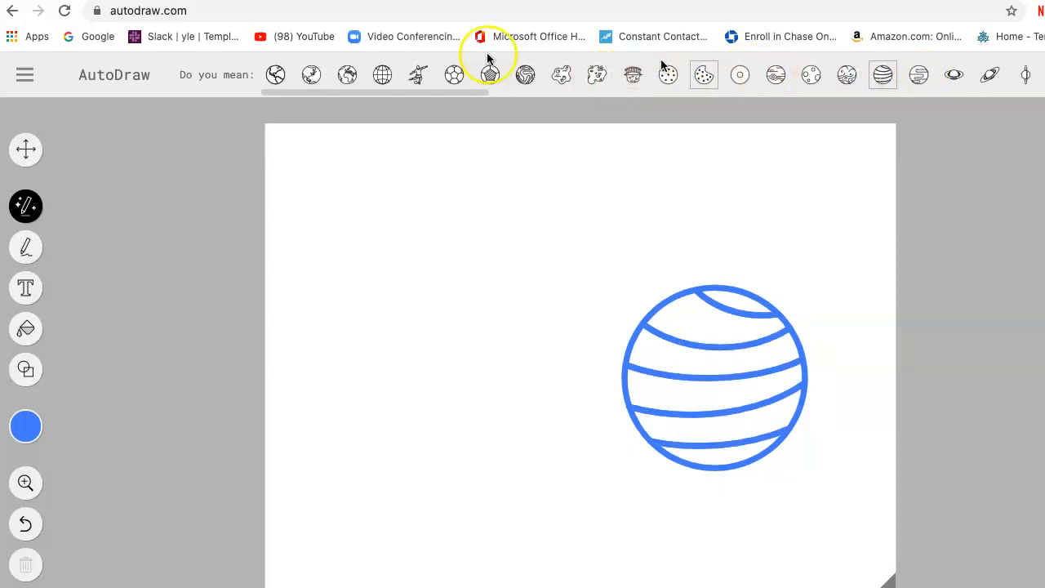
Compare the suggested Earth drawings and replace the sketch with the globe showing Europe and Africa.
left_click(310, 76)
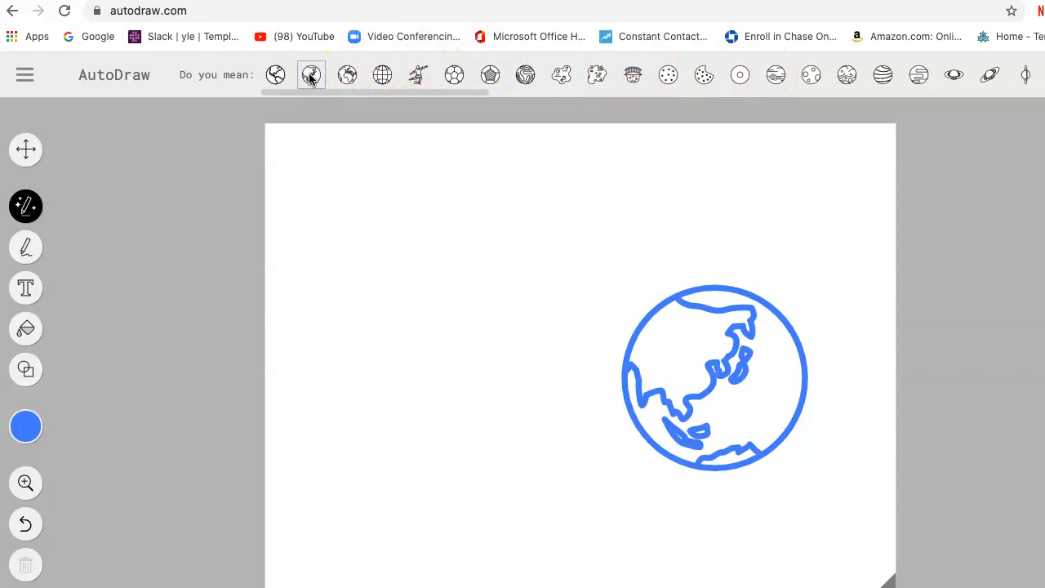
left_click(343, 78)
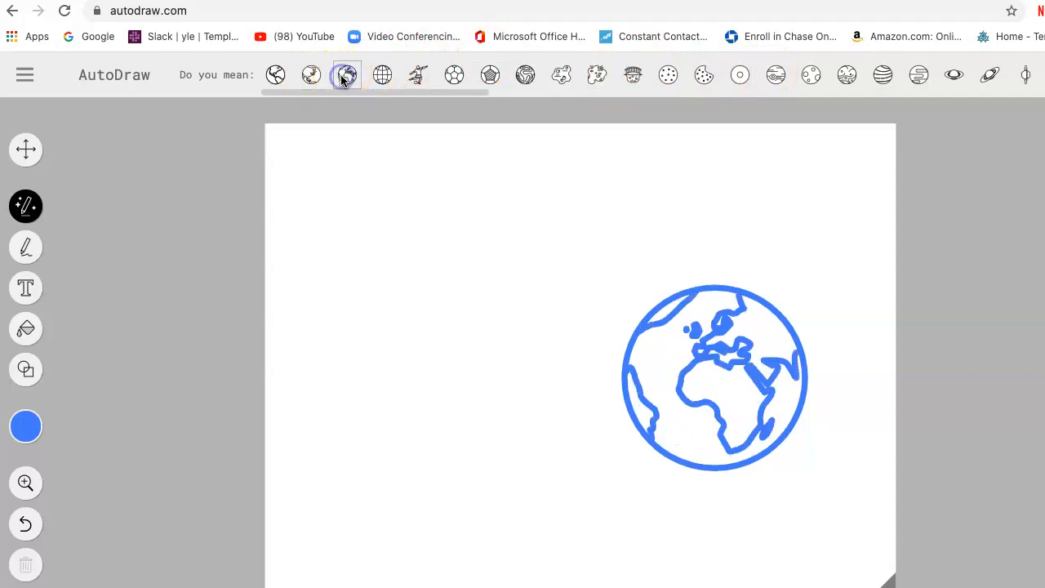
left_click(279, 77)
scroll(300, 79, "right", 1)
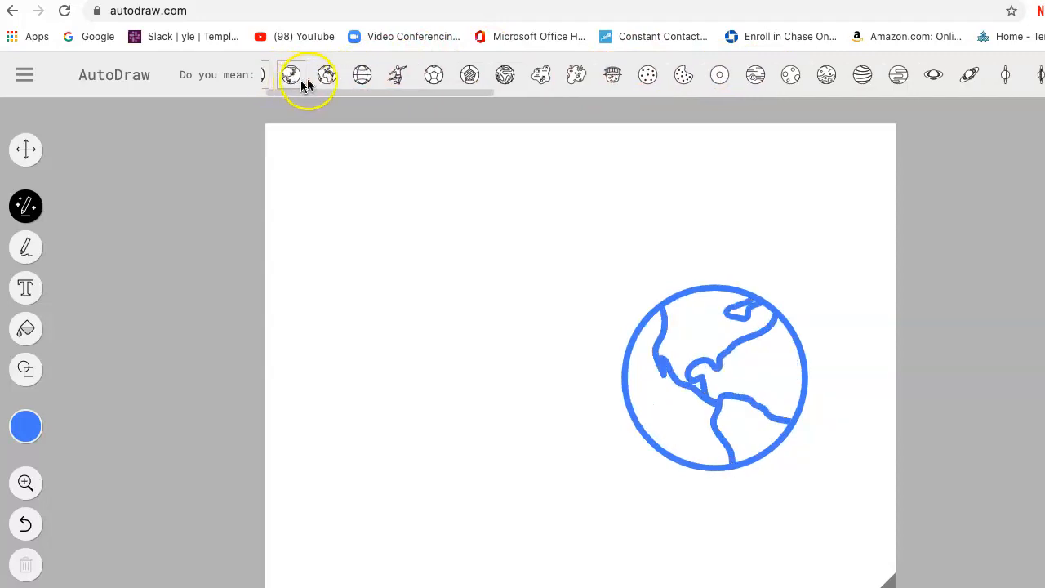
left_click(329, 76)
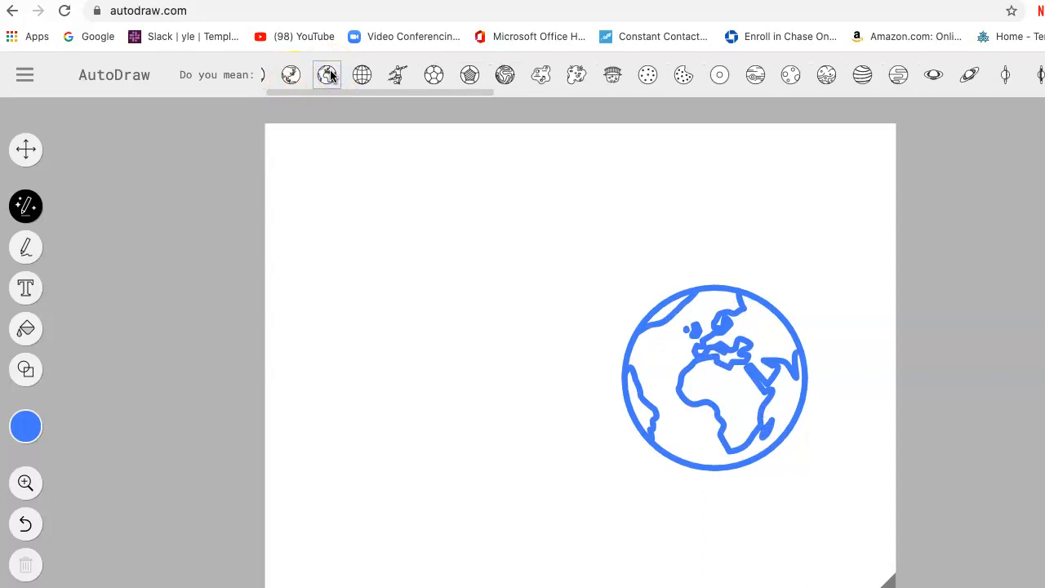
scroll(329, 75, "left", 2)
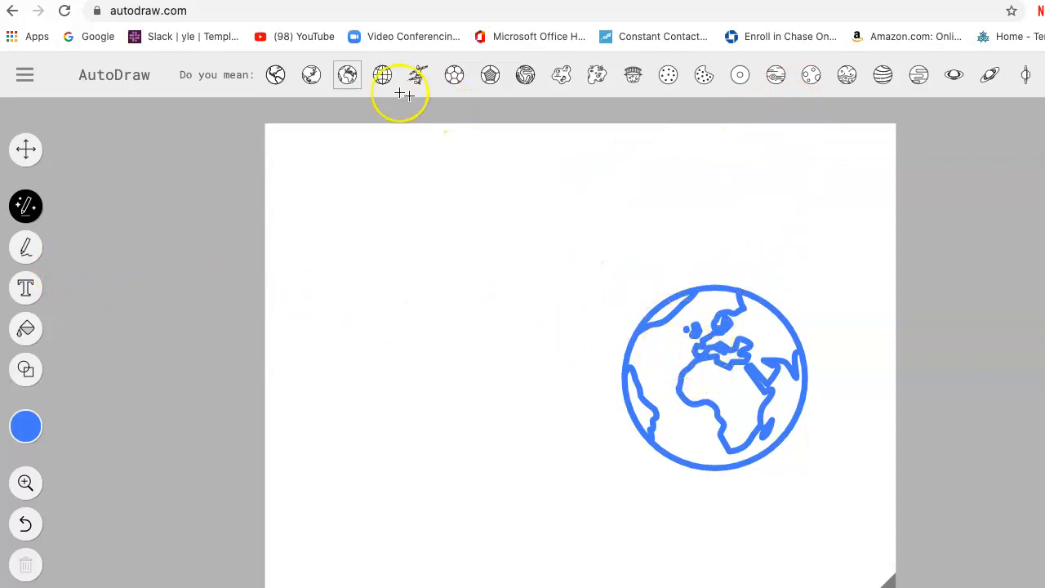
left_click(307, 75)
left_click(275, 76)
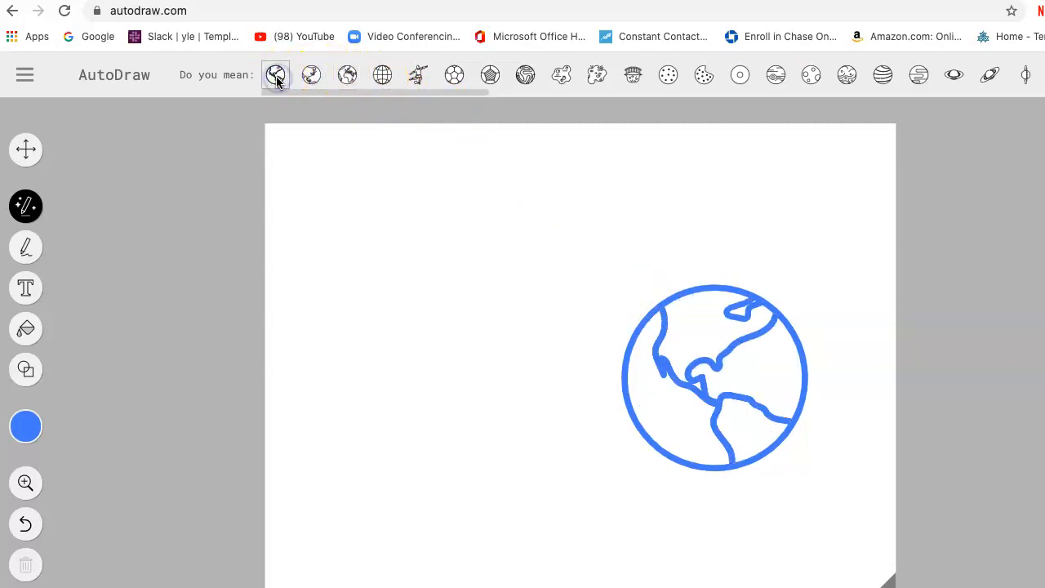
left_click(344, 76)
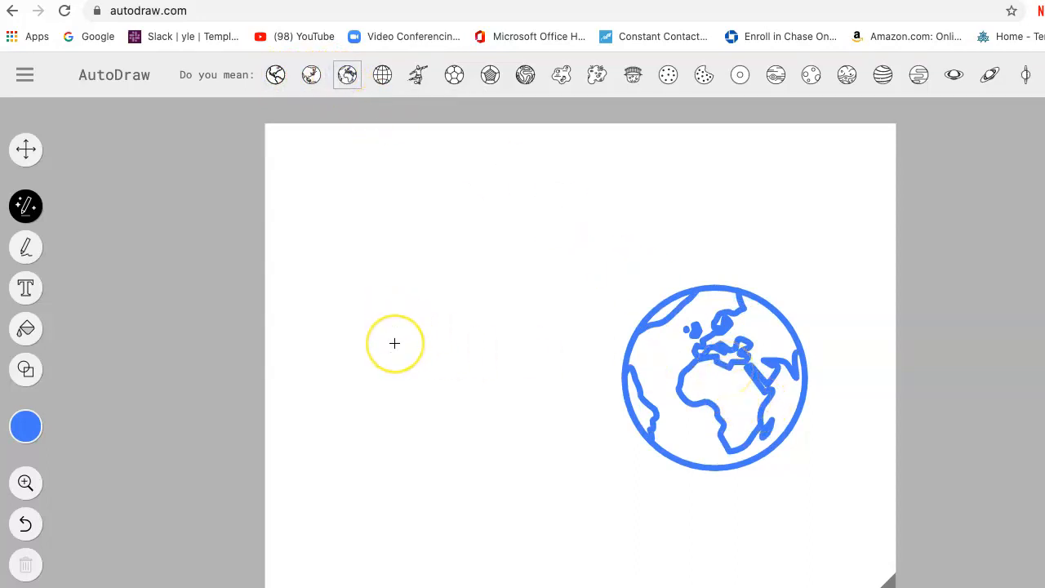
Sketch a rough hammer left of the globe, compare the suggested axes and hammers, and replace it with the tapered-head hammer.
left_click_drag(395, 344, 389, 366)
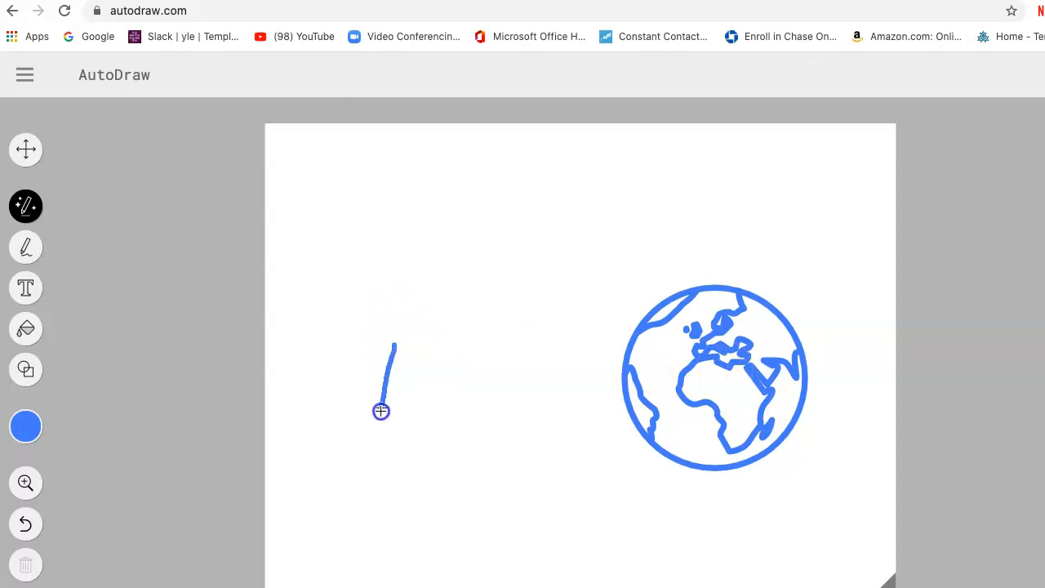
mouse_move(399, 342)
left_mouse_down()
mouse_move(448, 344)
mouse_move(452, 369)
mouse_move(398, 342)
left_mouse_up()
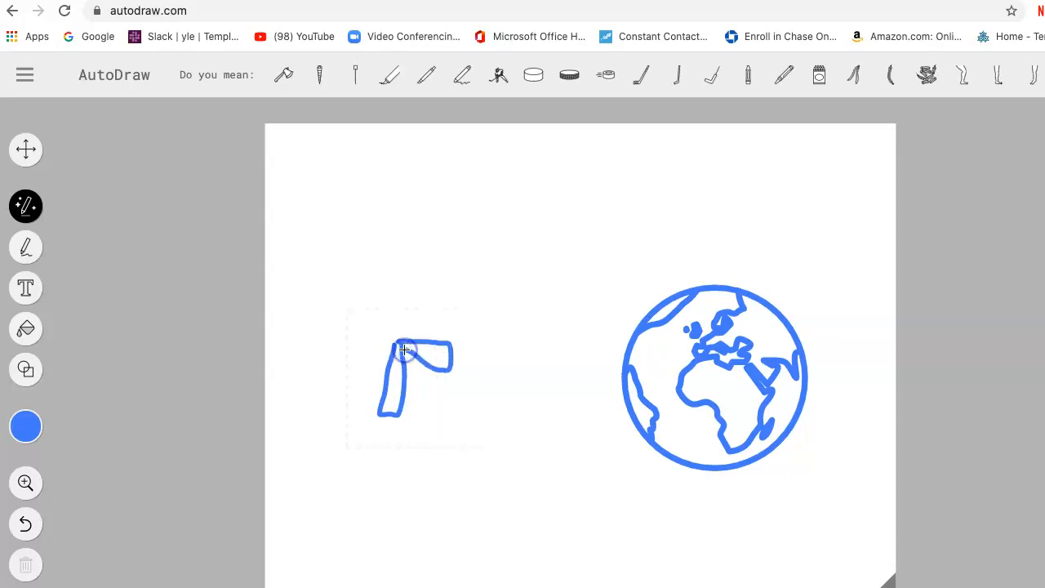
left_click(282, 75)
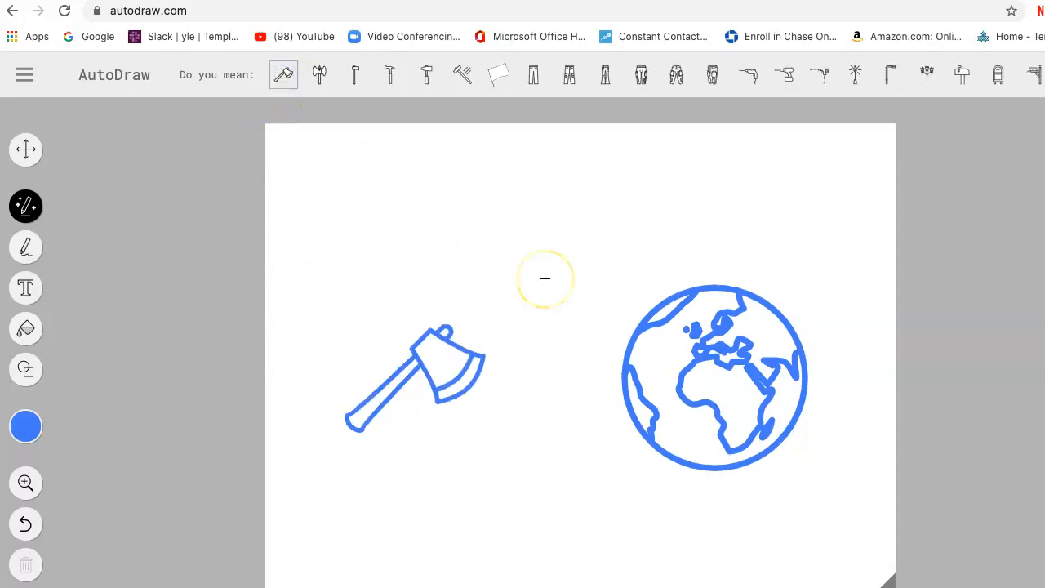
left_click(426, 79)
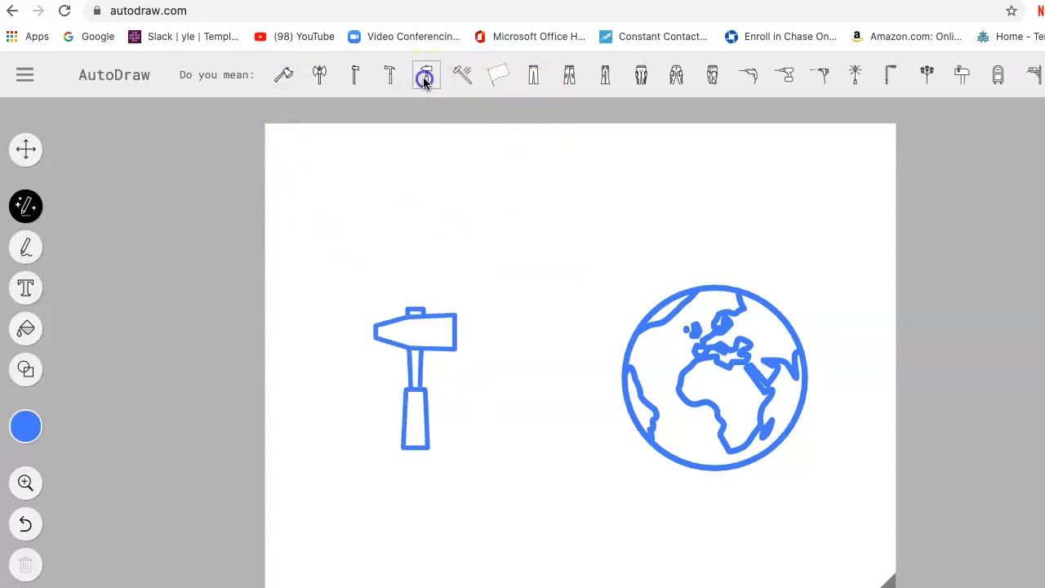
left_click(387, 78)
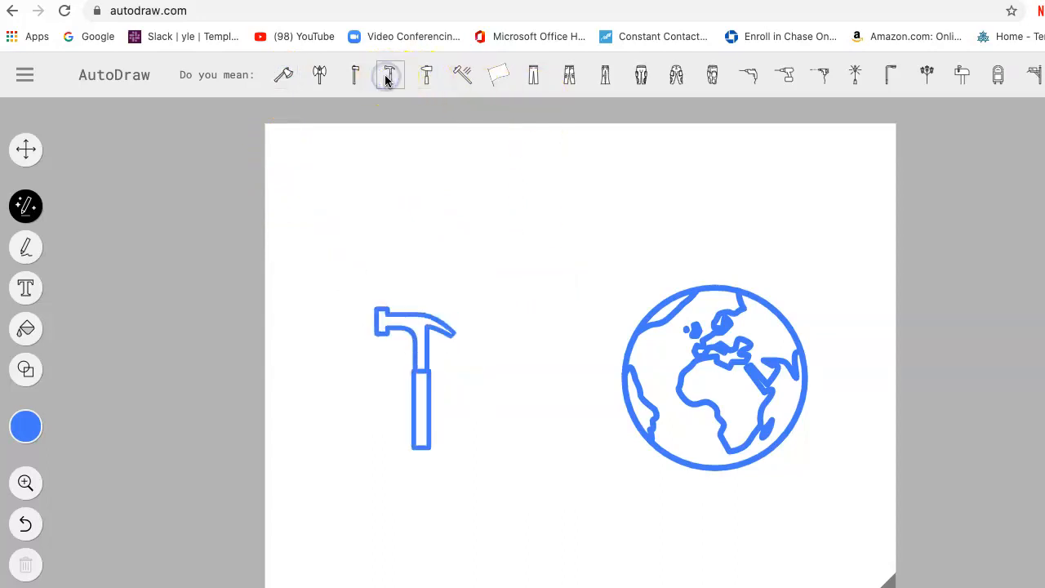
left_click(348, 77)
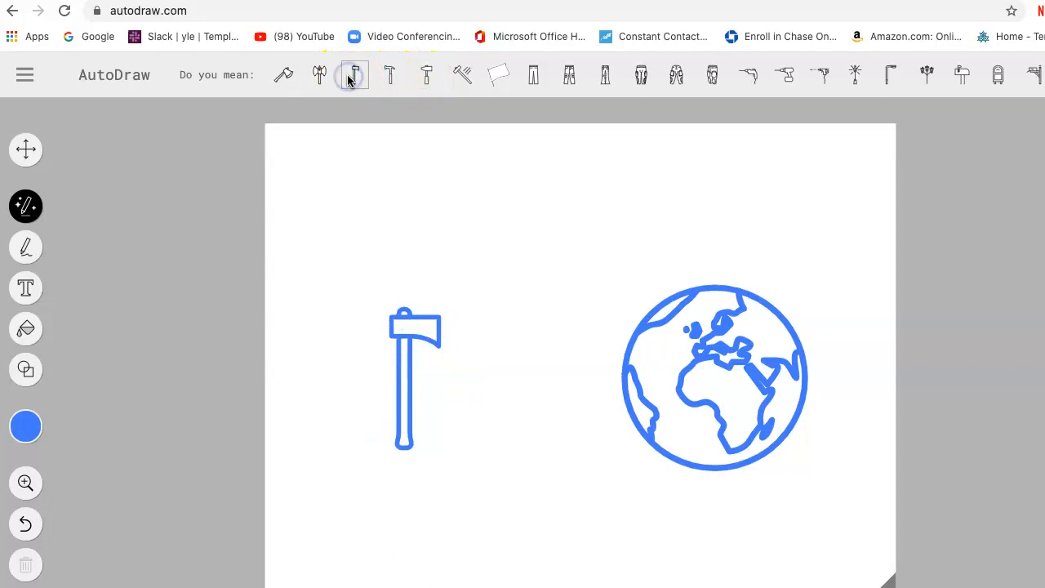
left_click(428, 82)
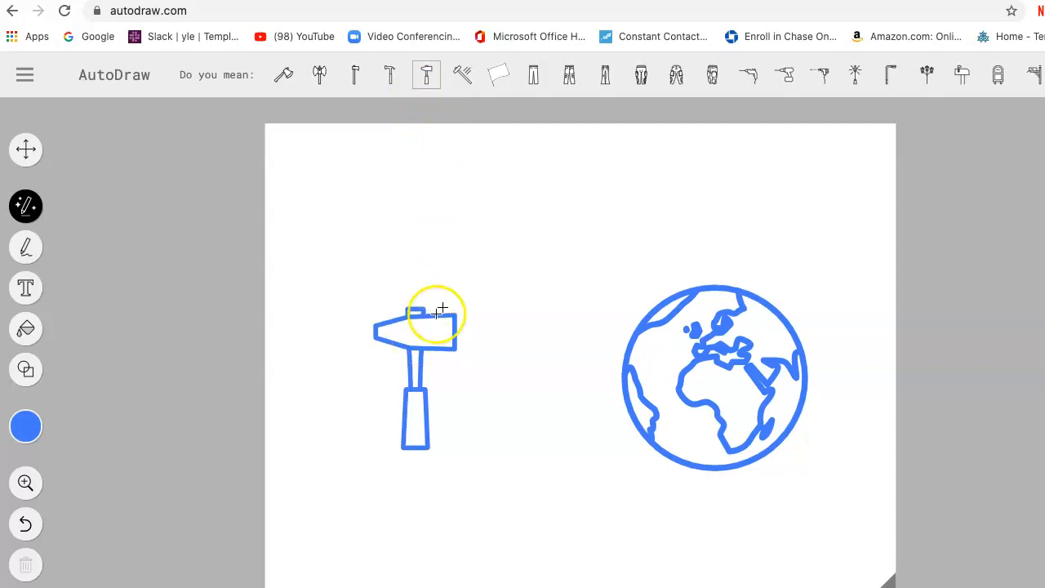
Try the suggested mailbox, claw hammer and axe in place of the hammer, and restore the tapered-head hammer.
left_click(961, 76)
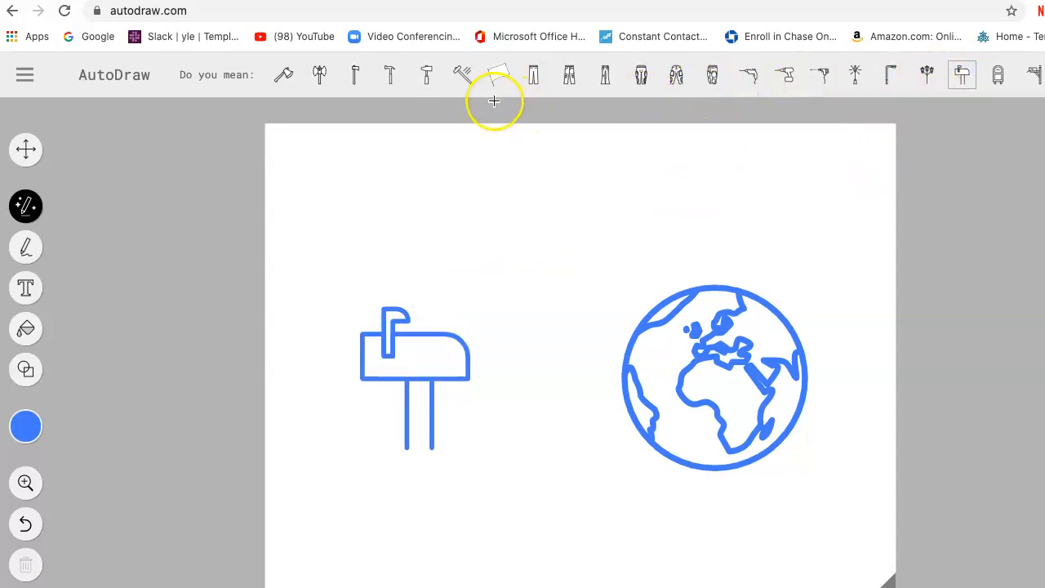
left_click(421, 82)
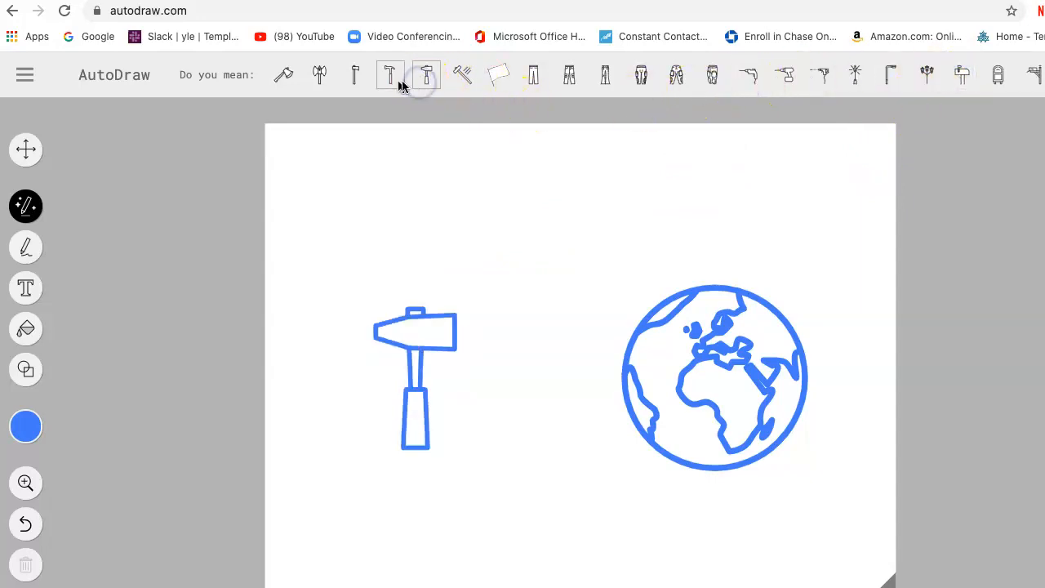
left_click(390, 80)
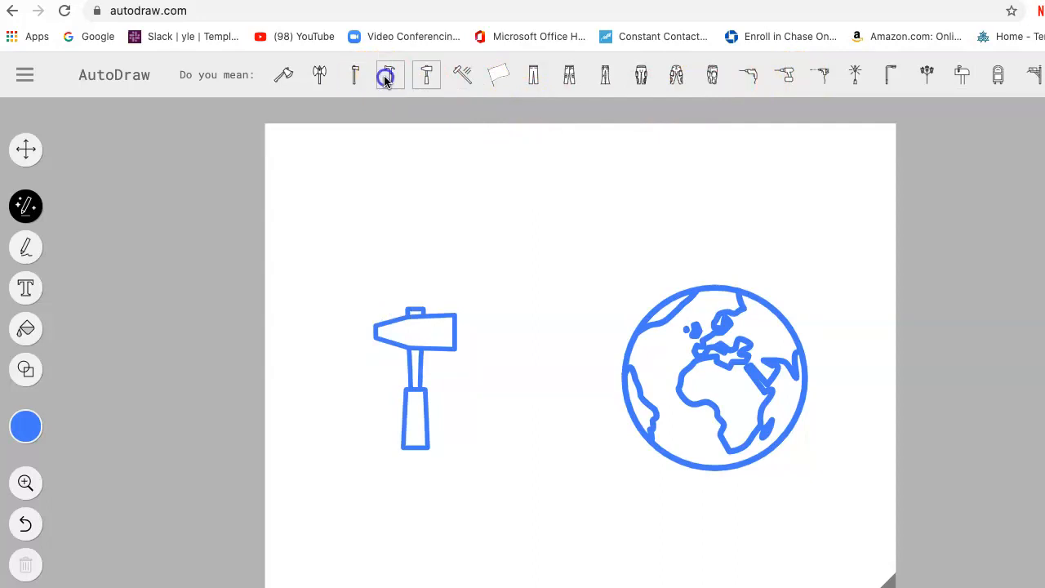
left_click(356, 77)
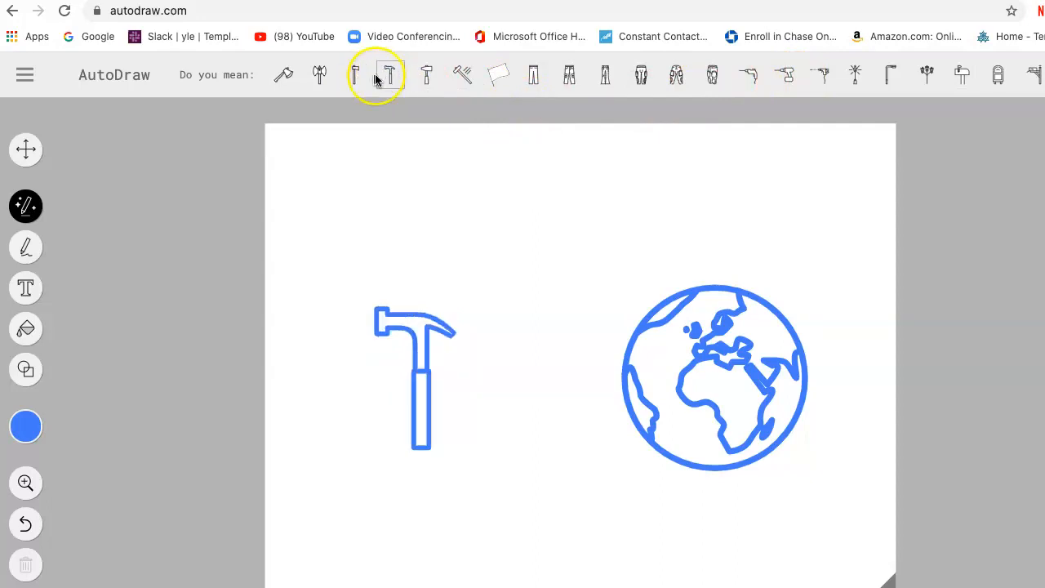
left_click(424, 73)
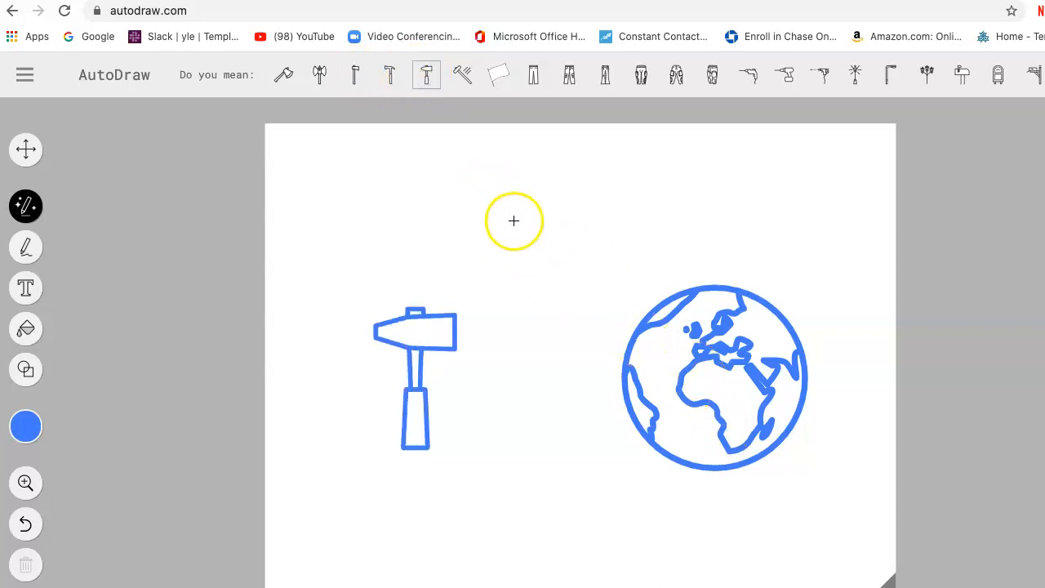
Add the title "Tikkun Olam" above the hammer and globe in Roboto Mono, size 48.
left_click(27, 288)
left_click(459, 182)
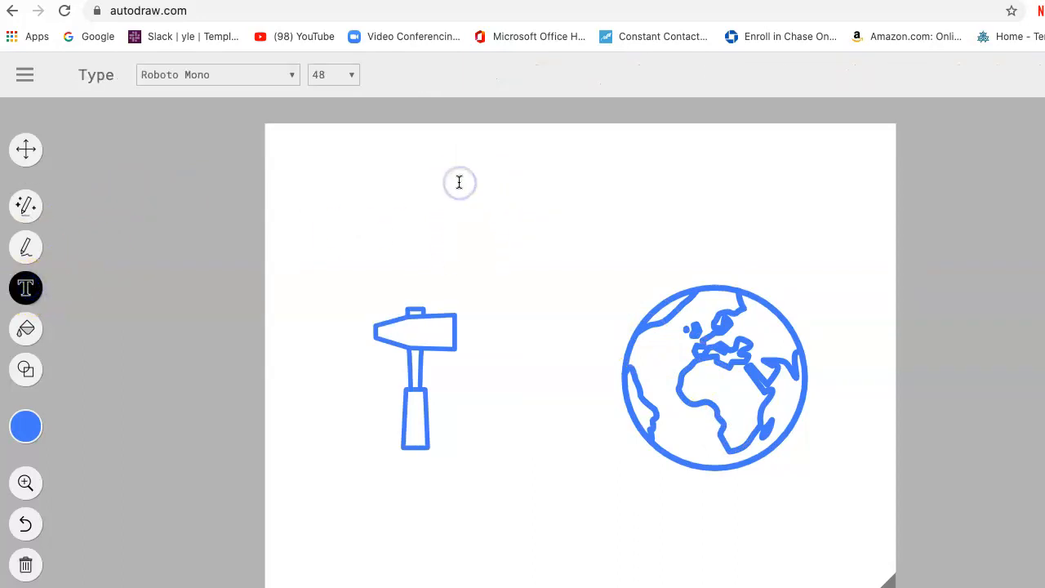
type("Tikk")
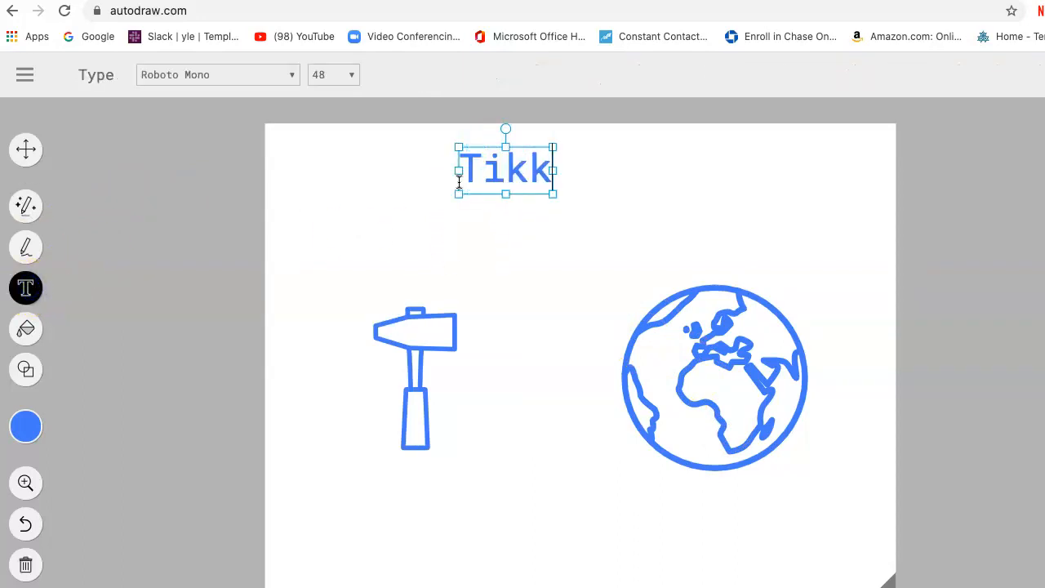
type("un Olam")
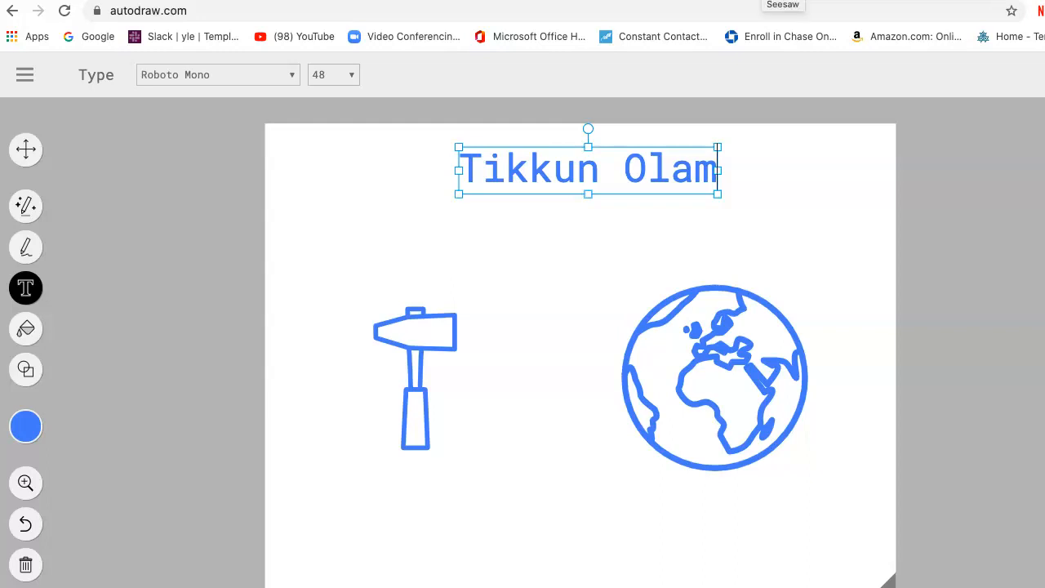
Switch to Seesaw, reopen a response to "The 4 steps of Teshuvah" for Sample Student, and view its instructions.
left_click(766, 0)
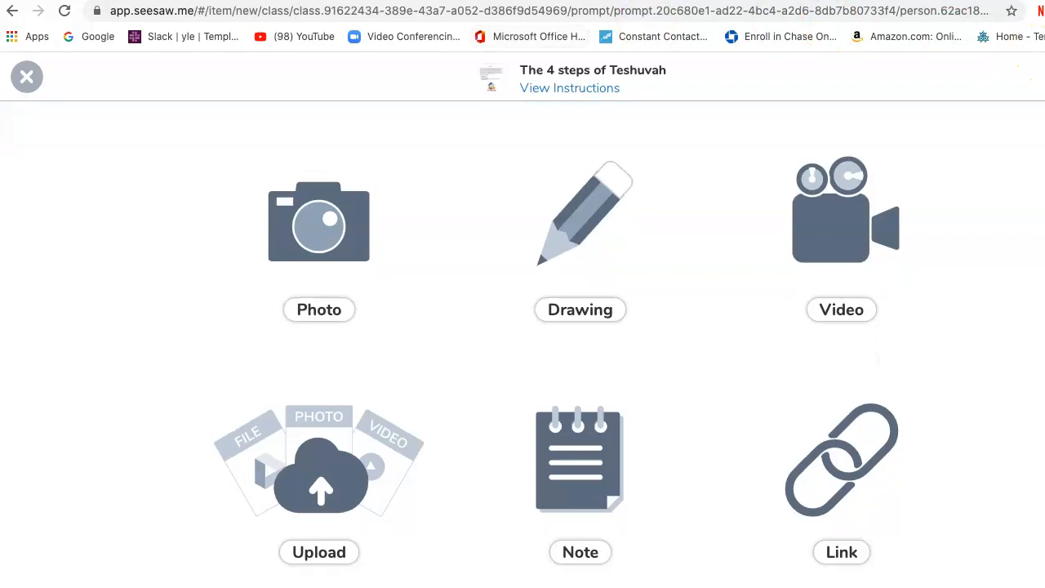
left_click(29, 79)
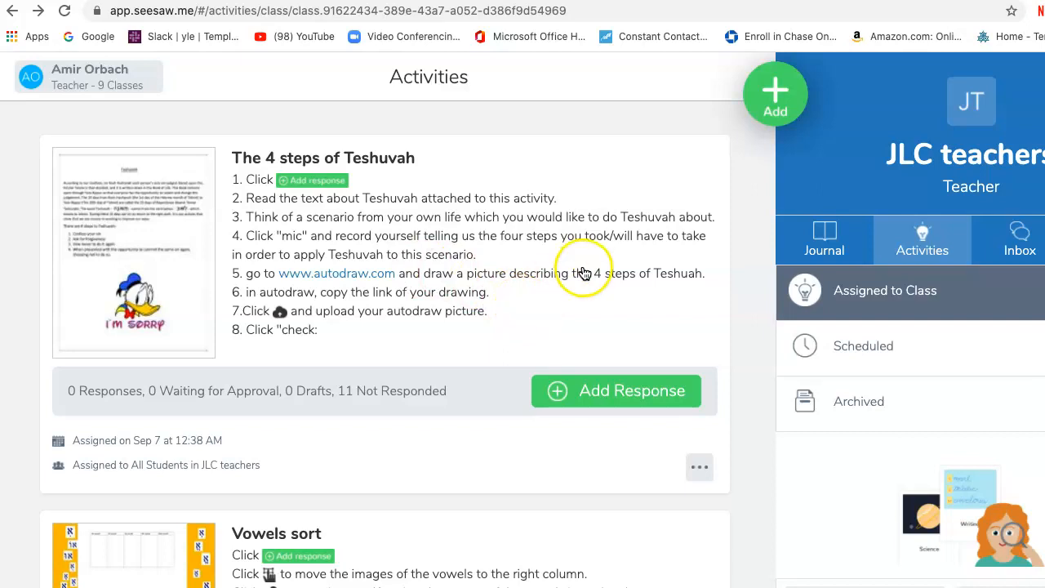
left_click(608, 390)
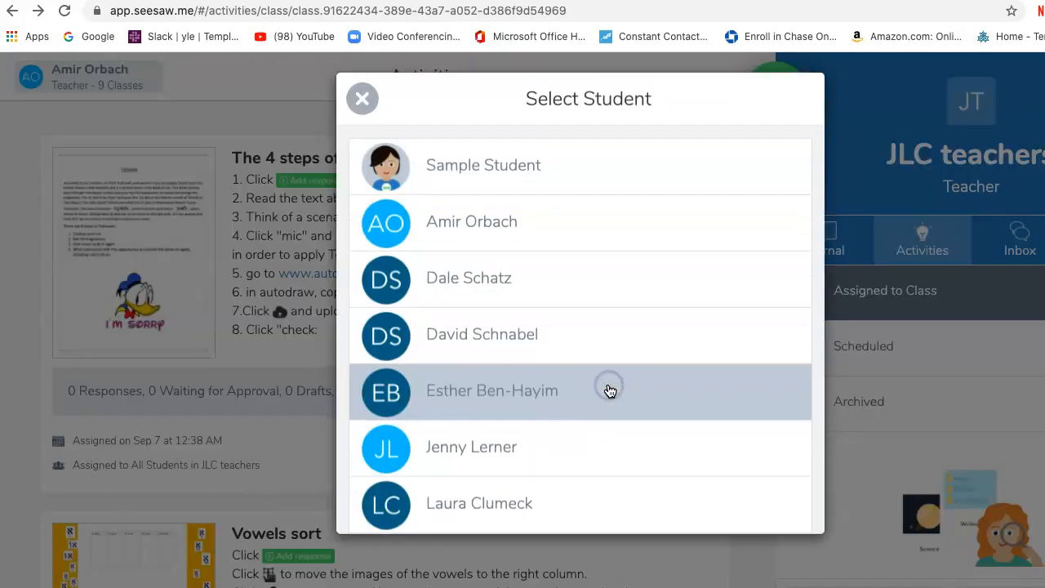
left_click(513, 182)
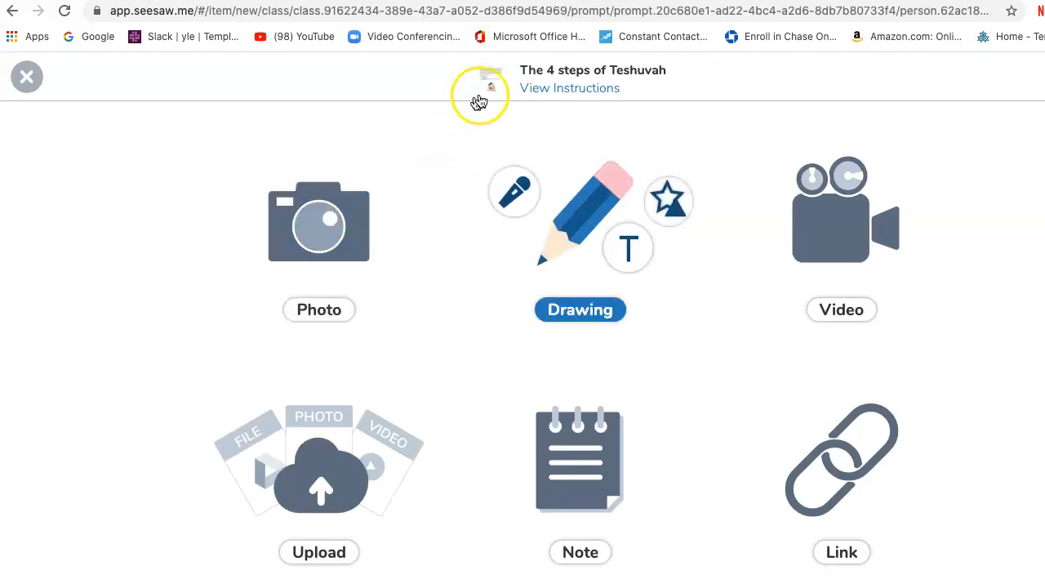
left_click(531, 88)
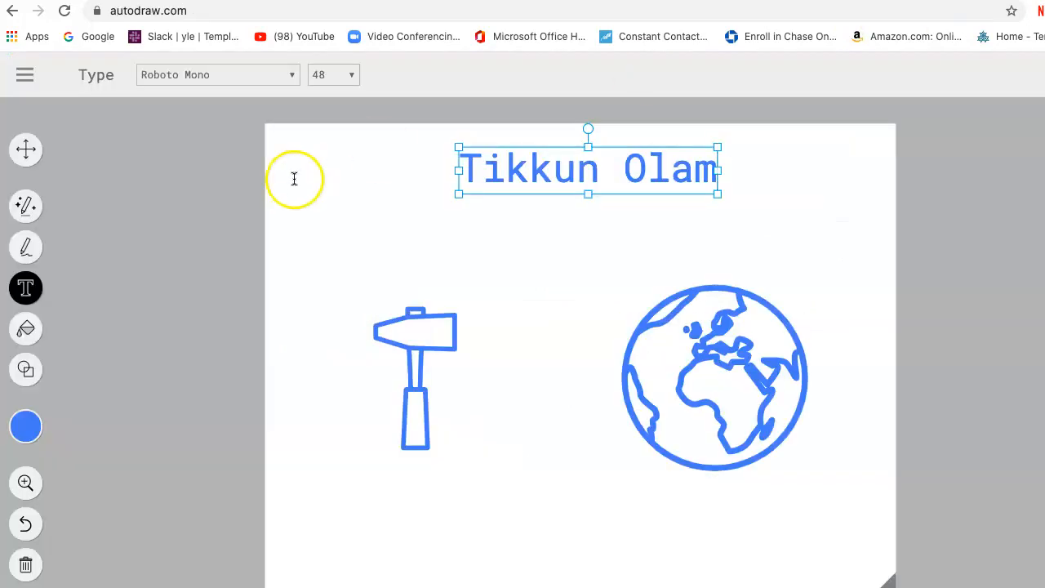
Switch back to AutoDraw and start over on a blank landscape page.
left_click(24, 74)
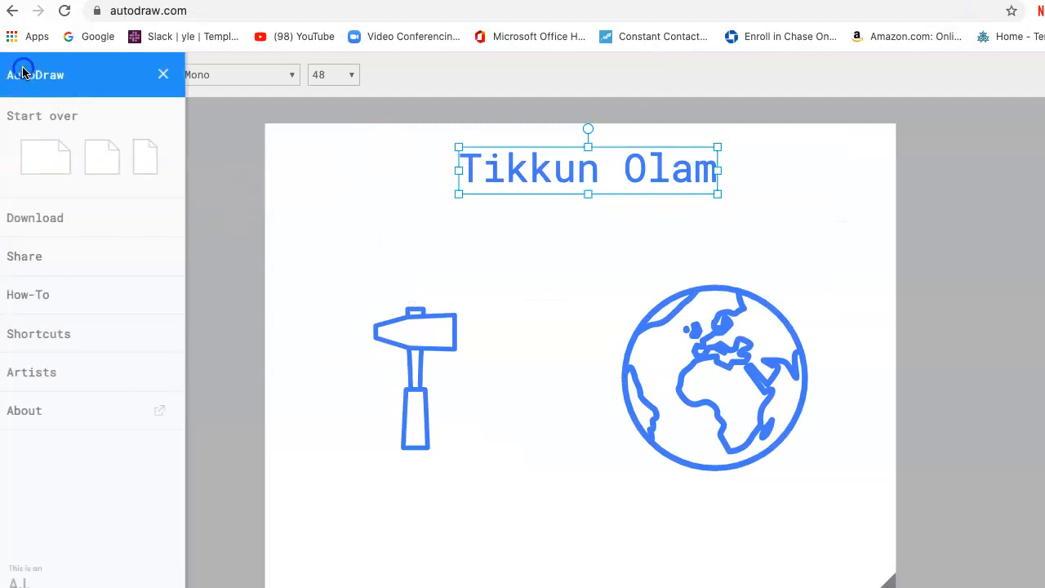
left_click(45, 146)
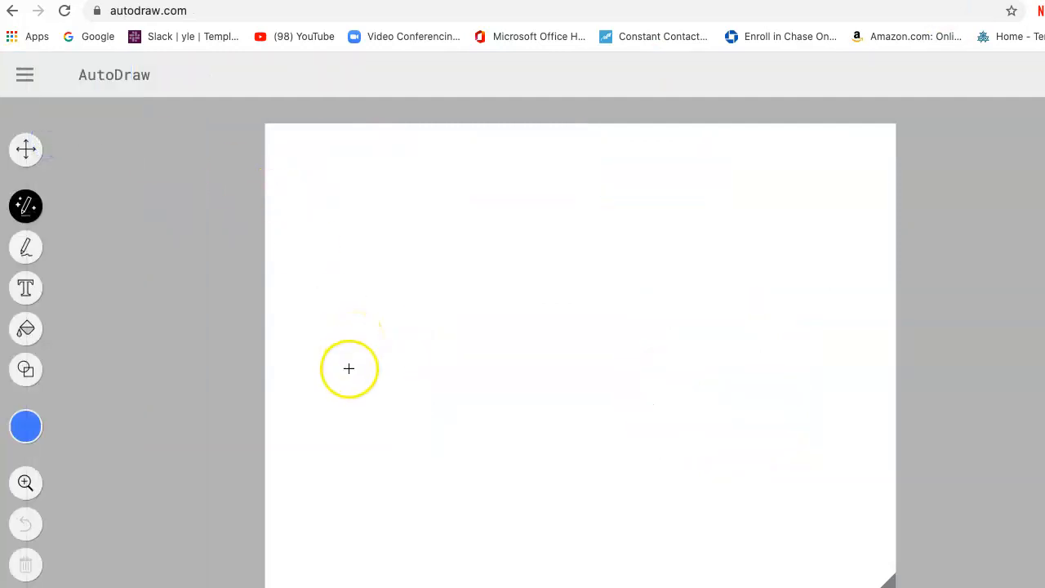
Sketch a rough stick figure near the page's lower-left corner and replace it with the suggested lunging yoga figure with raised arms.
mouse_move(331, 404)
left_mouse_down()
mouse_move(340, 441)
mouse_move(362, 392)
mouse_move(327, 404)
left_mouse_up()
left_click_drag(331, 441, 332, 460)
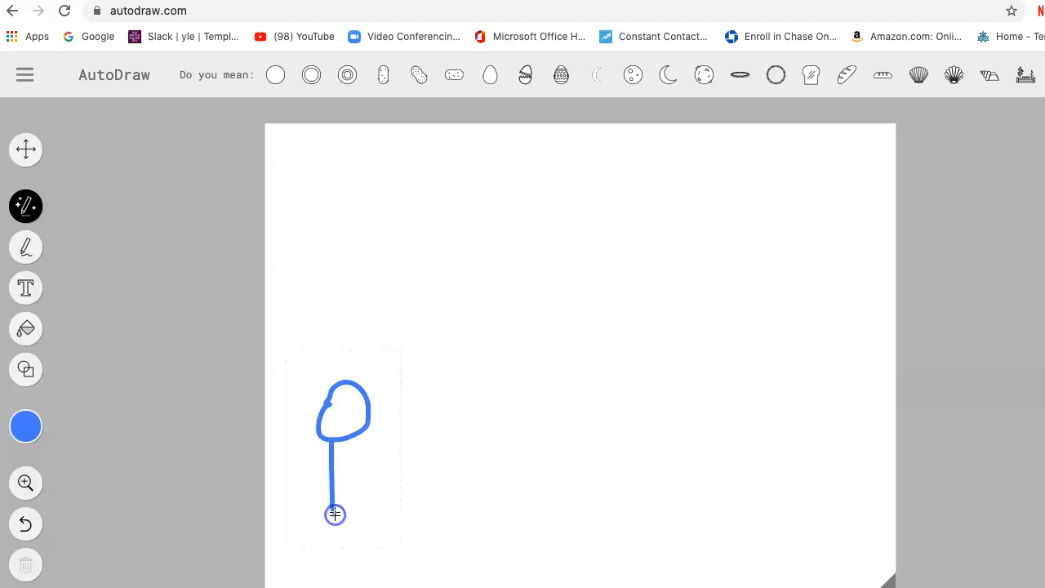
left_click_drag(334, 514, 334, 515)
left_click_drag(353, 443, 353, 443)
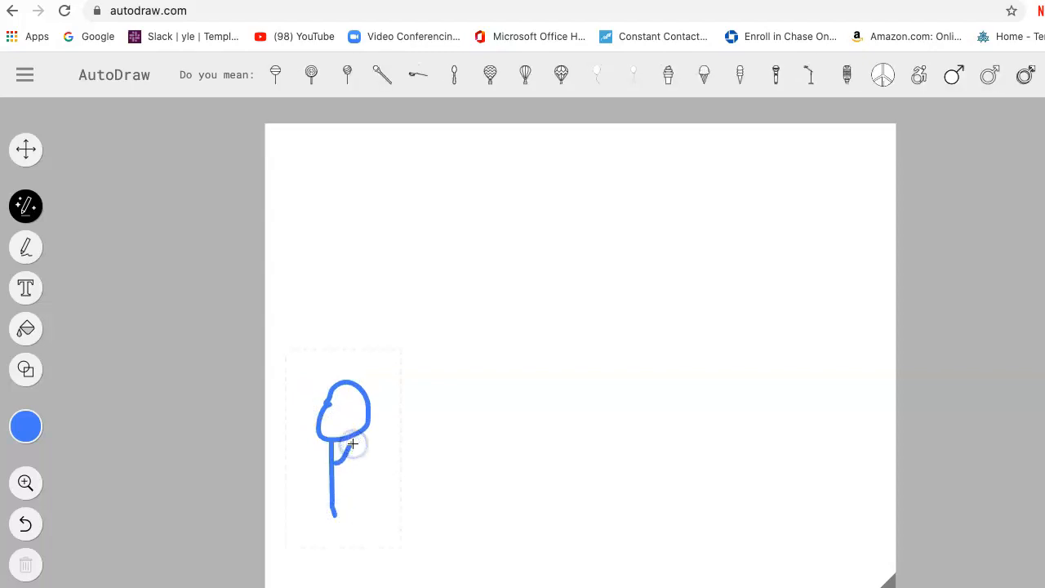
left_click(327, 473)
left_click_drag(306, 475, 303, 476)
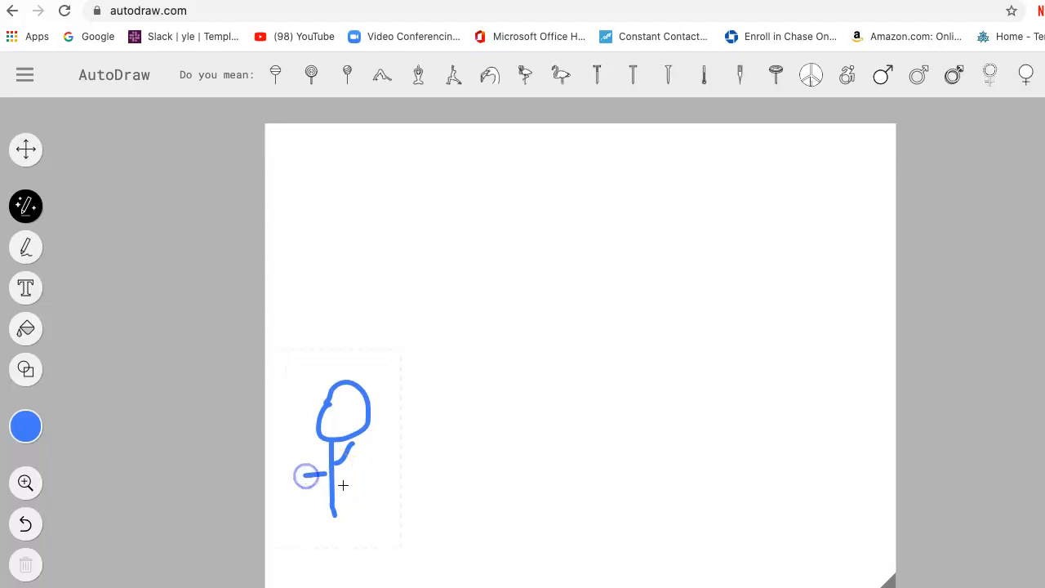
left_click(452, 81)
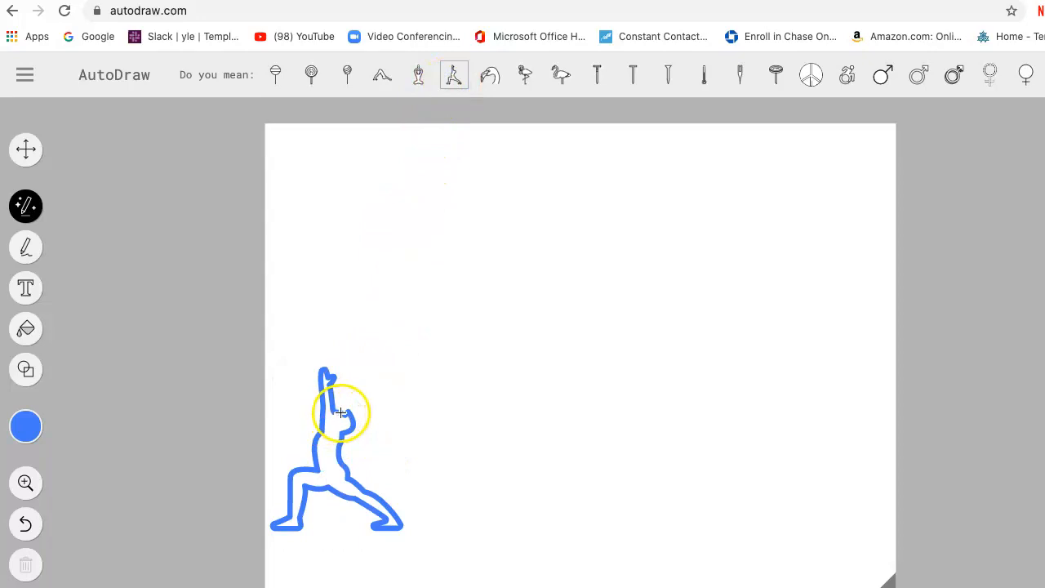
left_click(448, 439)
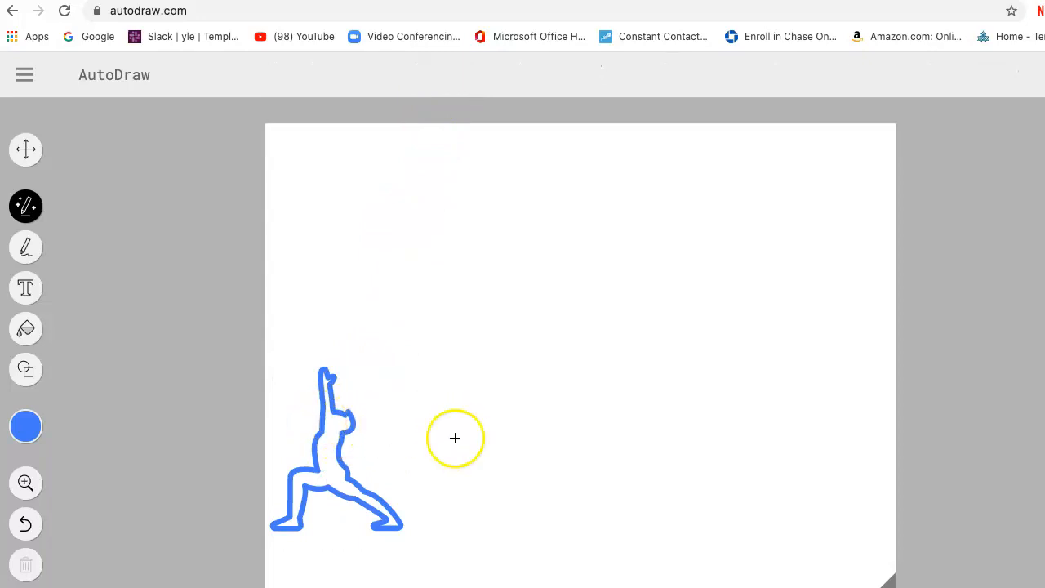
Sketch a small smiling face with shoulders right of the yoga figure and replace it with the suggested crawling baby.
mouse_move(440, 401)
left_mouse_down()
mouse_move(431, 426)
mouse_move(452, 442)
mouse_move(476, 431)
mouse_move(474, 400)
mouse_move(454, 413)
left_mouse_up()
left_click(463, 414)
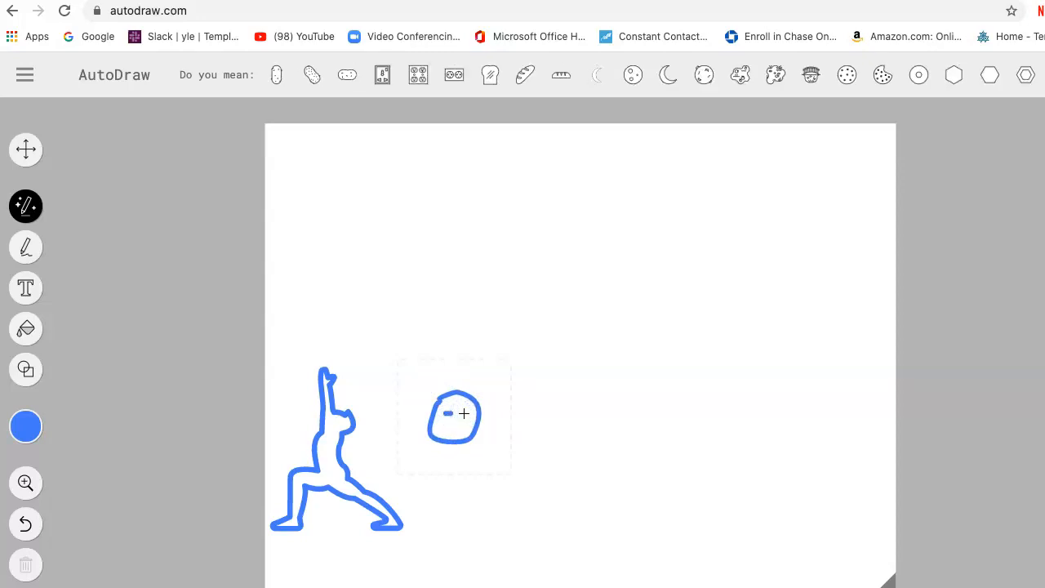
left_click(464, 417)
left_click_drag(467, 415, 474, 423)
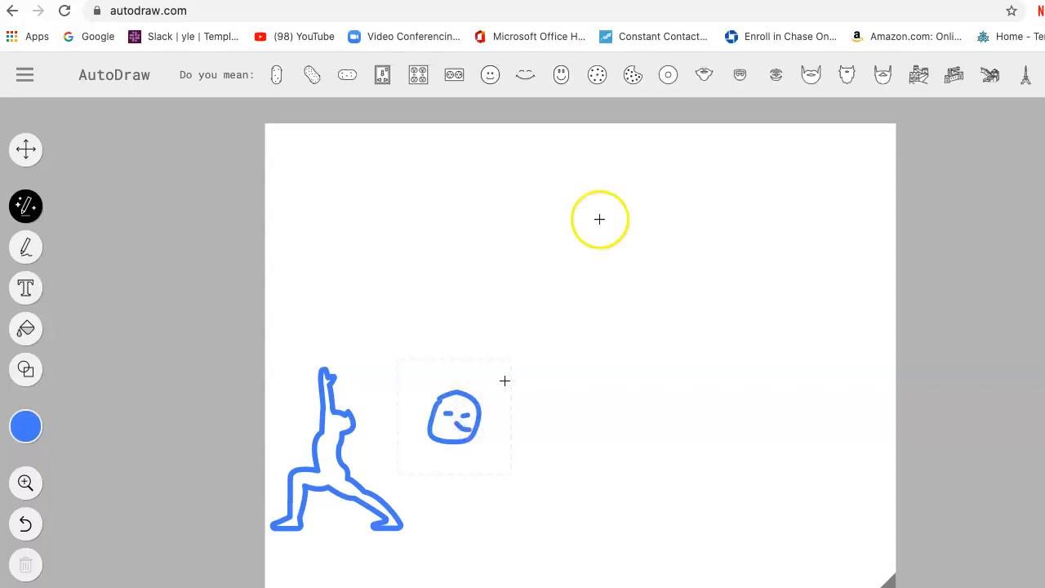
scroll(758, 81, "right", 10)
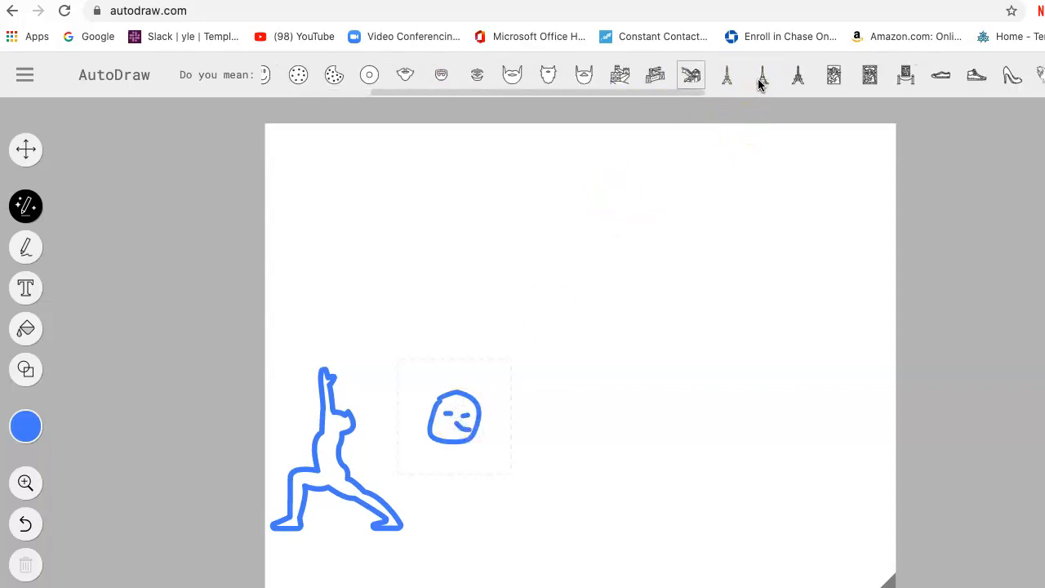
scroll(758, 78, "right", 10)
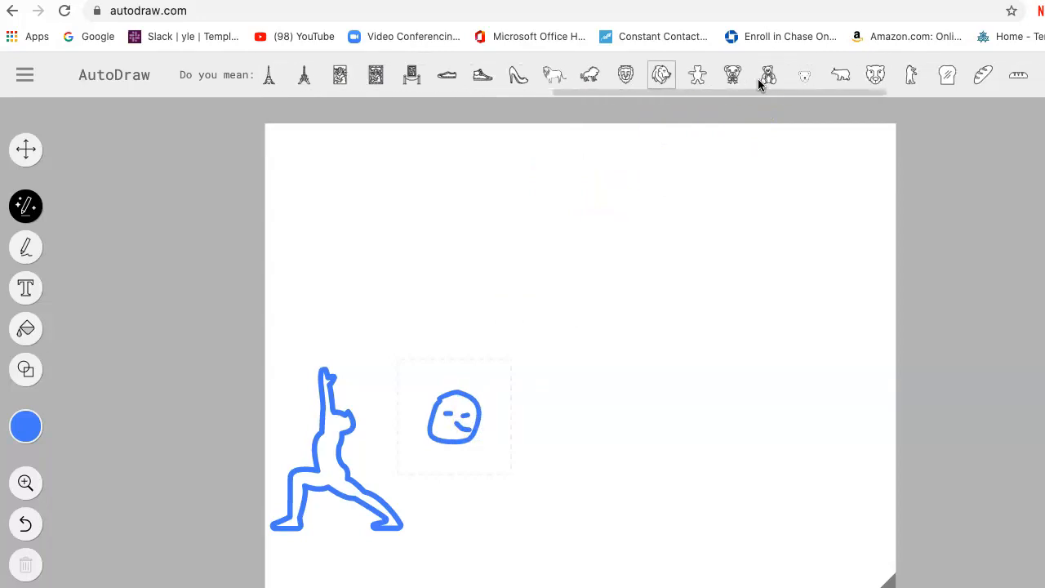
mouse_move(446, 441)
left_mouse_down()
mouse_move(429, 462)
mouse_move(463, 444)
mouse_move(486, 468)
left_mouse_up()
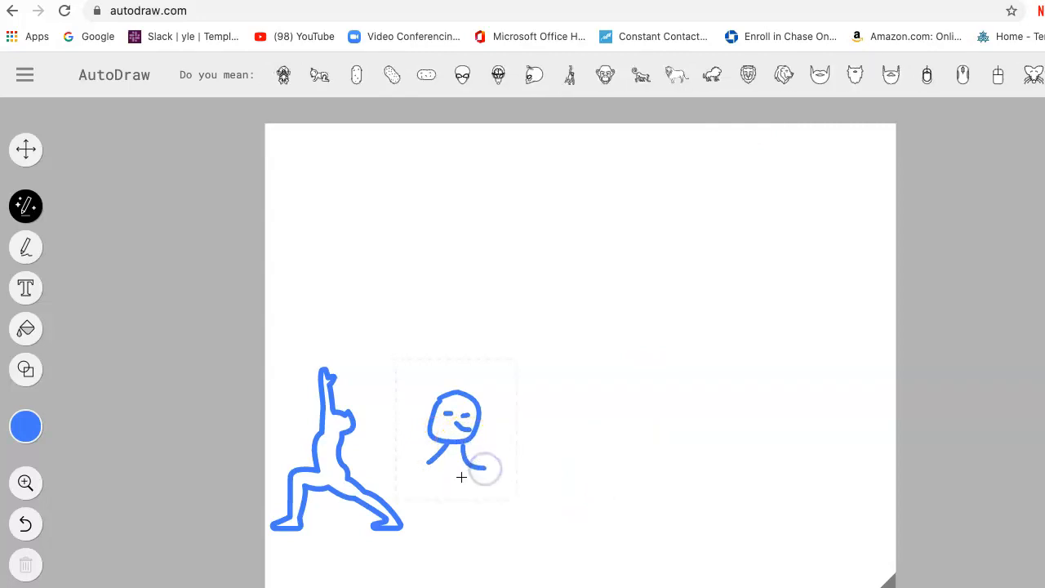
left_click(450, 490)
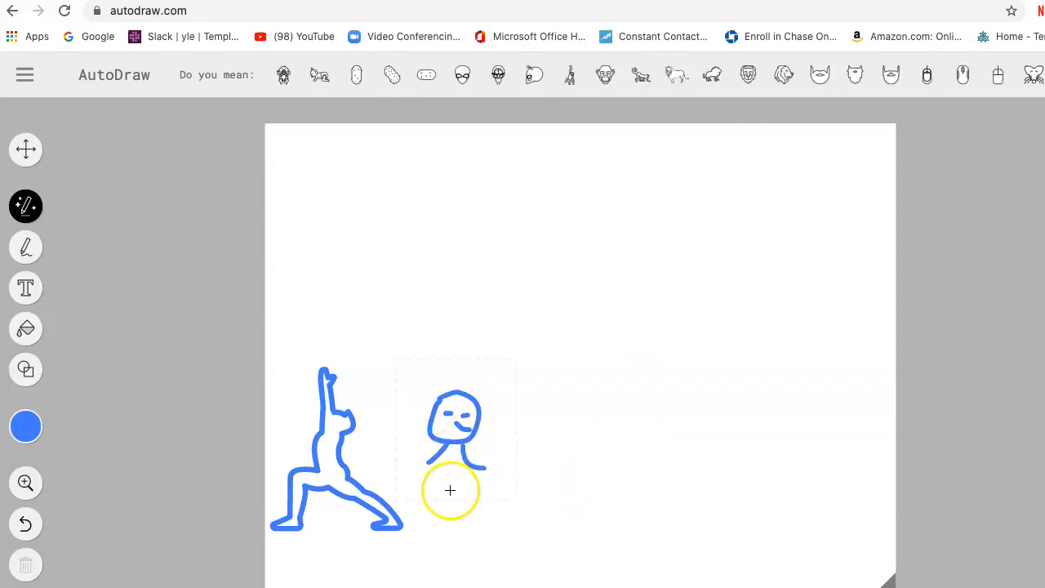
left_click(319, 84)
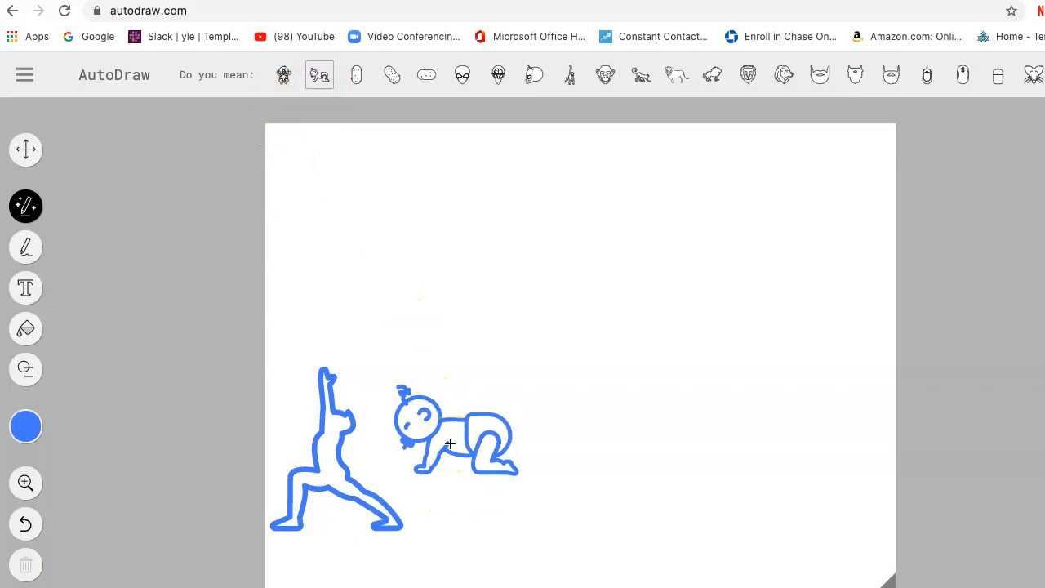
Move the crawling baby down and to the right, level with the yoga figure's feet, and deselect it.
left_click(25, 149)
mouse_move(420, 419)
left_mouse_down()
mouse_move(479, 468)
mouse_move(485, 485)
mouse_move(475, 484)
left_mouse_up()
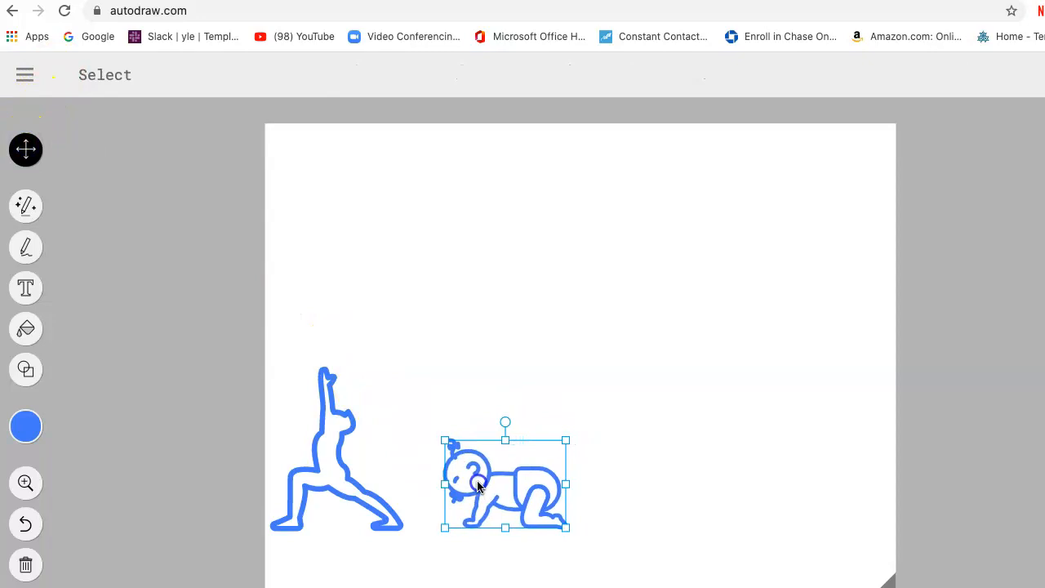
left_click(602, 463)
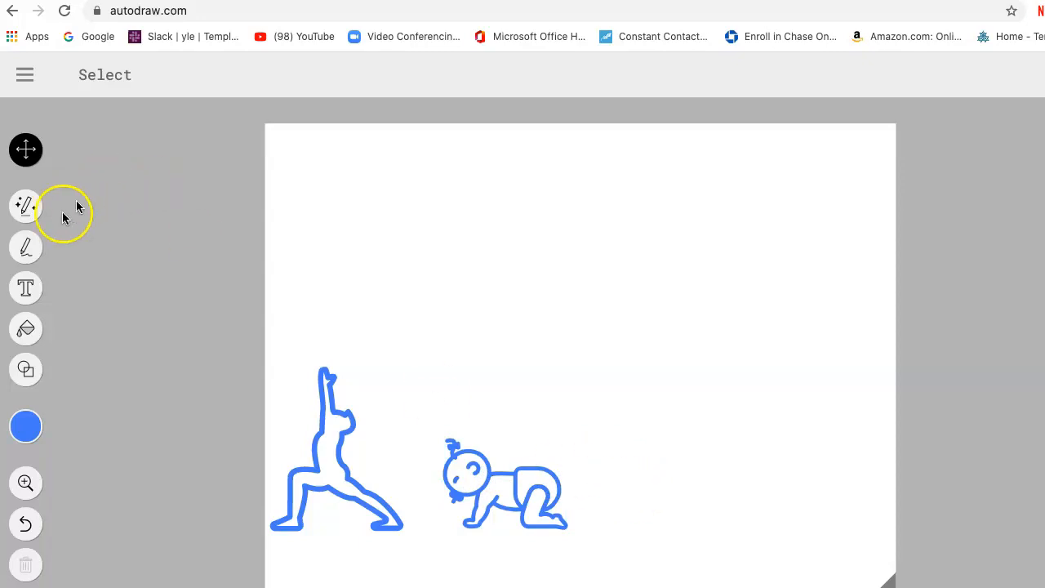
Sketch a rough open hand right of the baby with AutoDraw and replace it with the suggested upright hand with closed fingers.
left_click(26, 207)
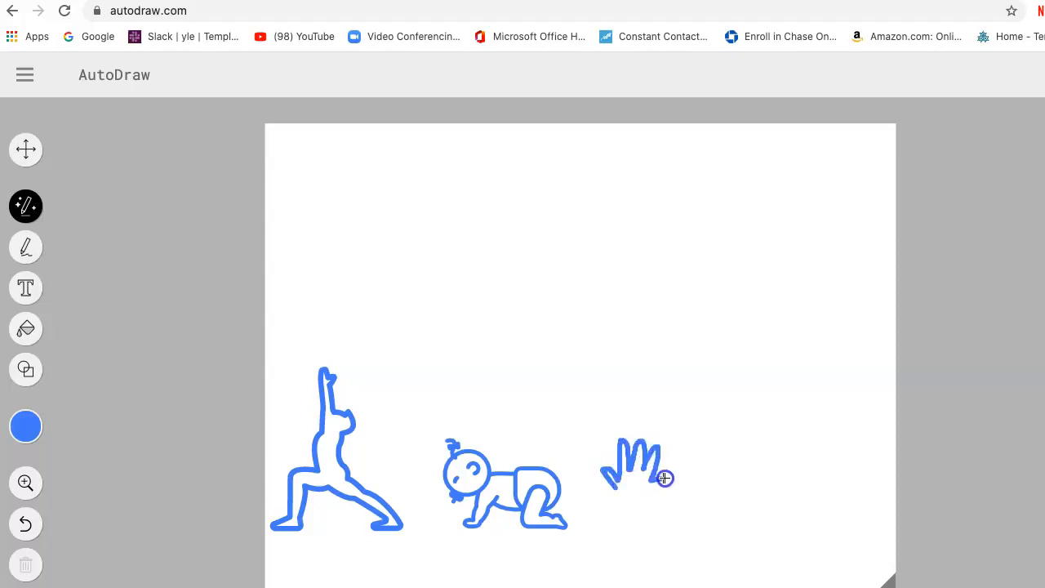
left_click_drag(659, 497, 659, 497)
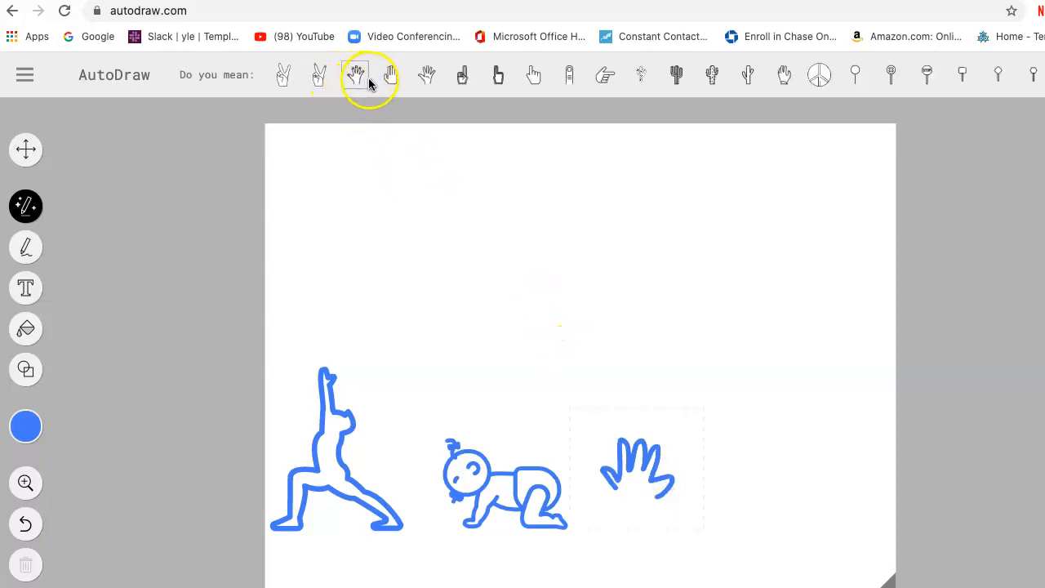
left_click(386, 76)
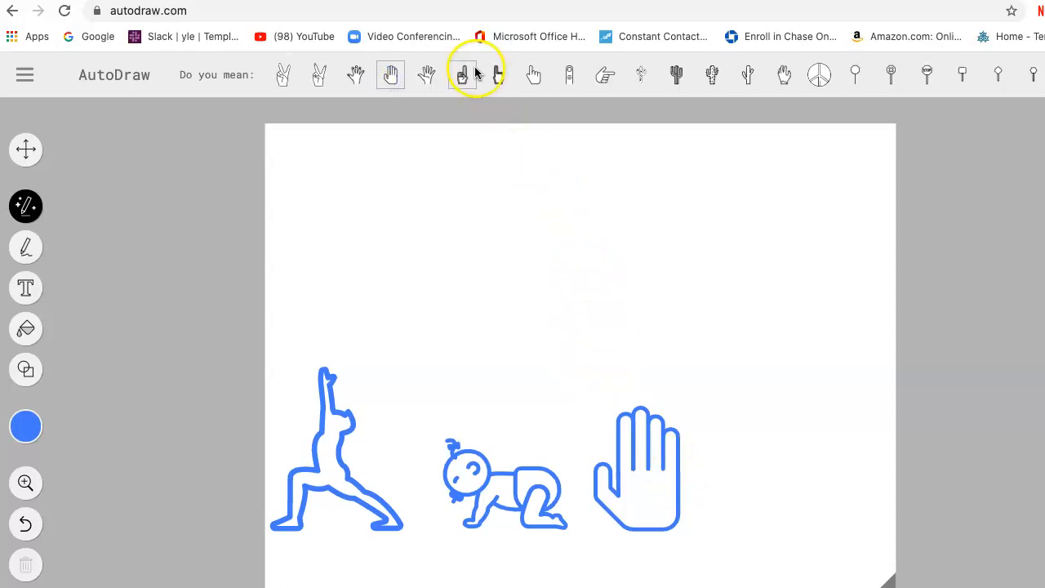
Shrink the hand and position it right of the baby, with its base level with the other figures, and deselect it.
left_click(652, 452)
left_click_drag(677, 408, 656, 471)
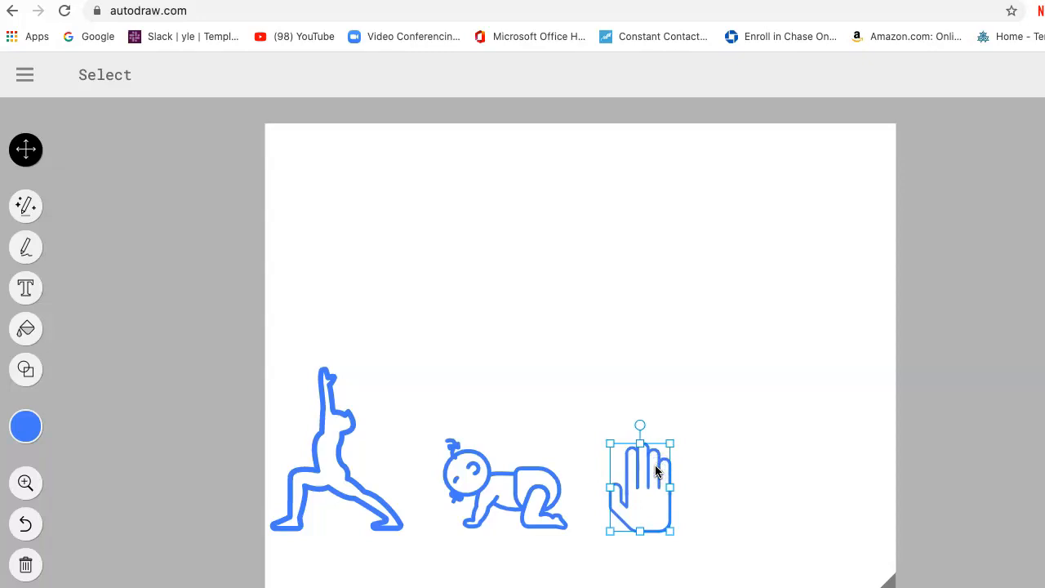
left_click(746, 462)
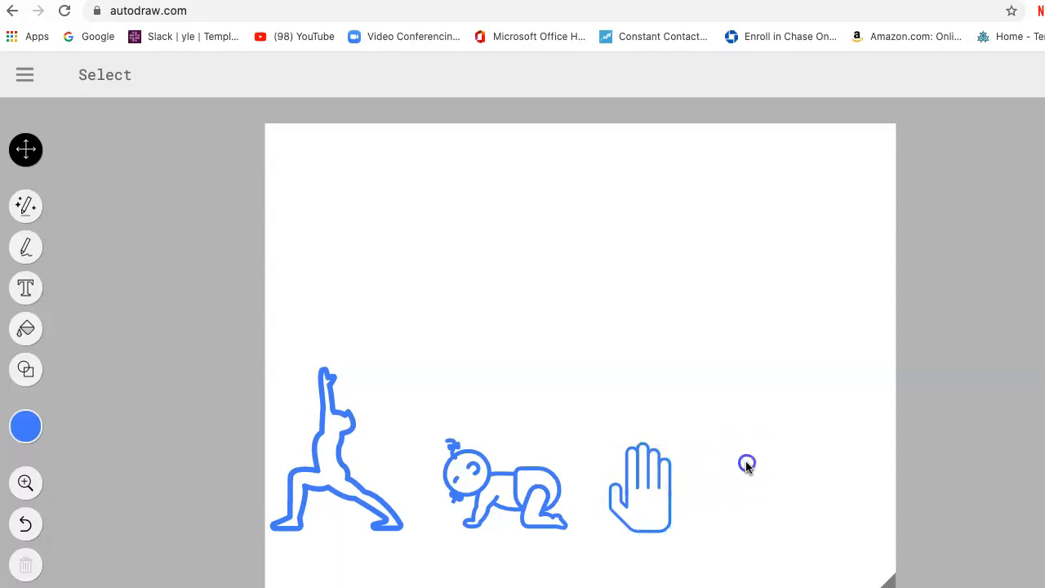
left_click_drag(745, 450, 714, 479)
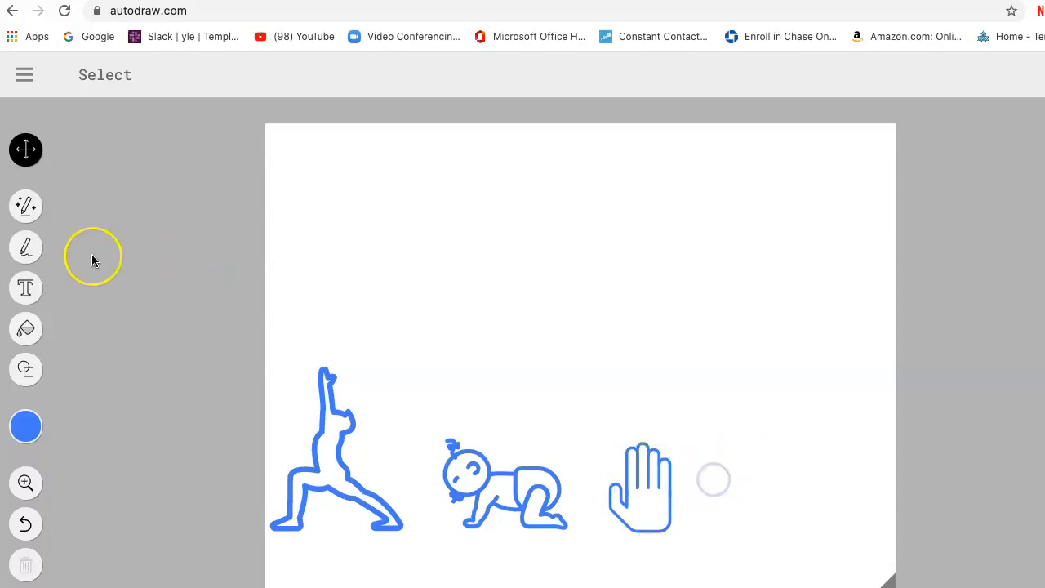
Sketch a rough pig face with ears, eyes and snout right of the hand with AutoDraw and replace it with the suggested front-facing pig head.
left_click(24, 207)
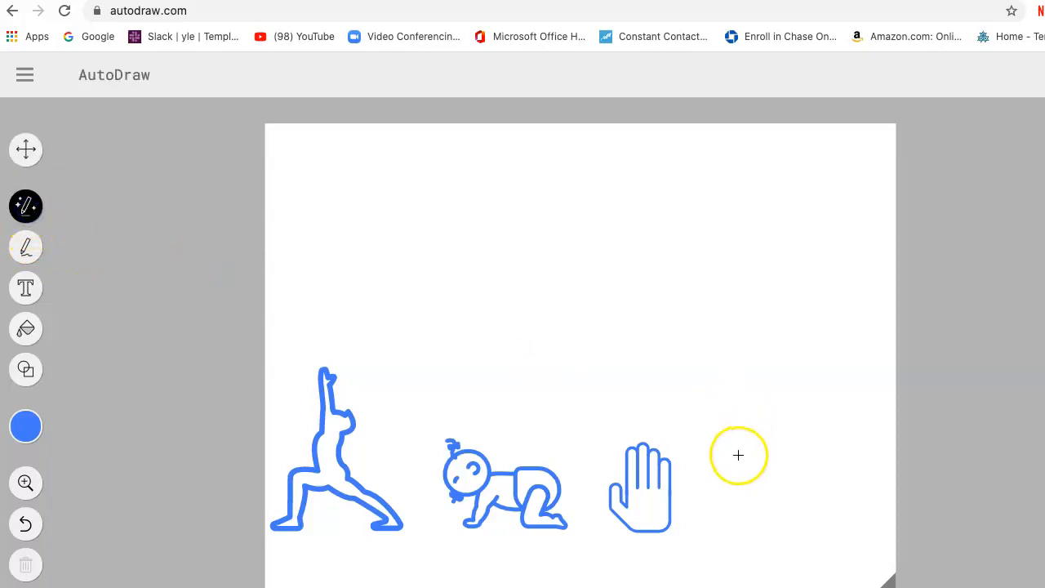
left_click_drag(722, 511, 790, 511)
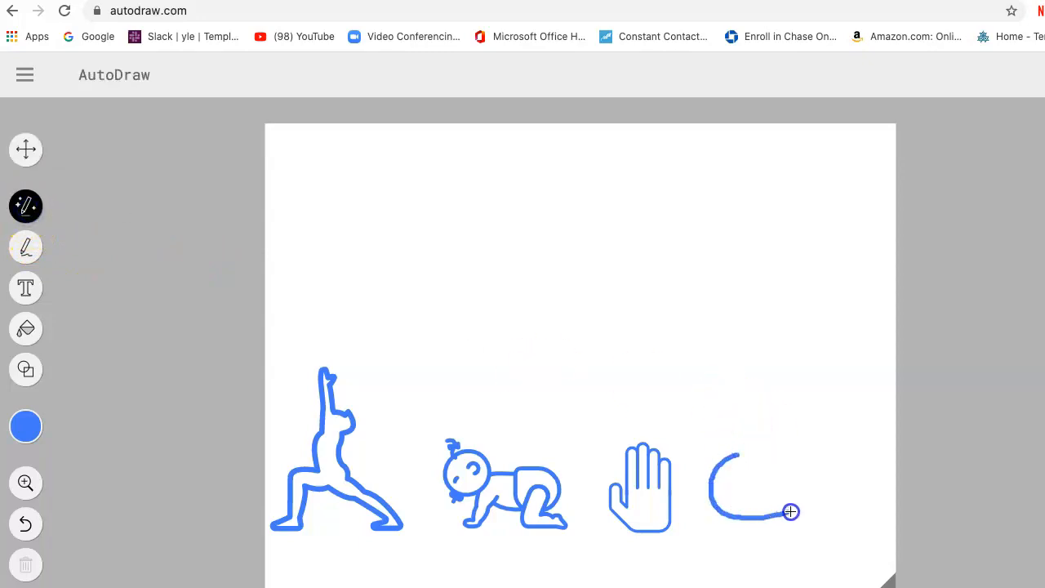
mouse_move(733, 458)
left_mouse_down()
mouse_move(726, 427)
mouse_move(739, 451)
left_mouse_up()
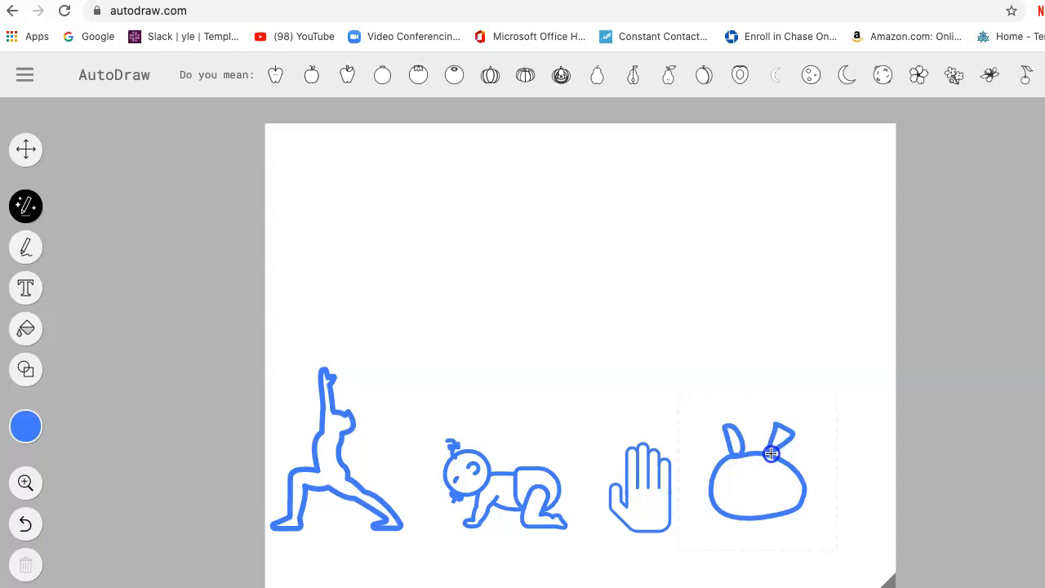
left_click_drag(771, 453, 770, 454)
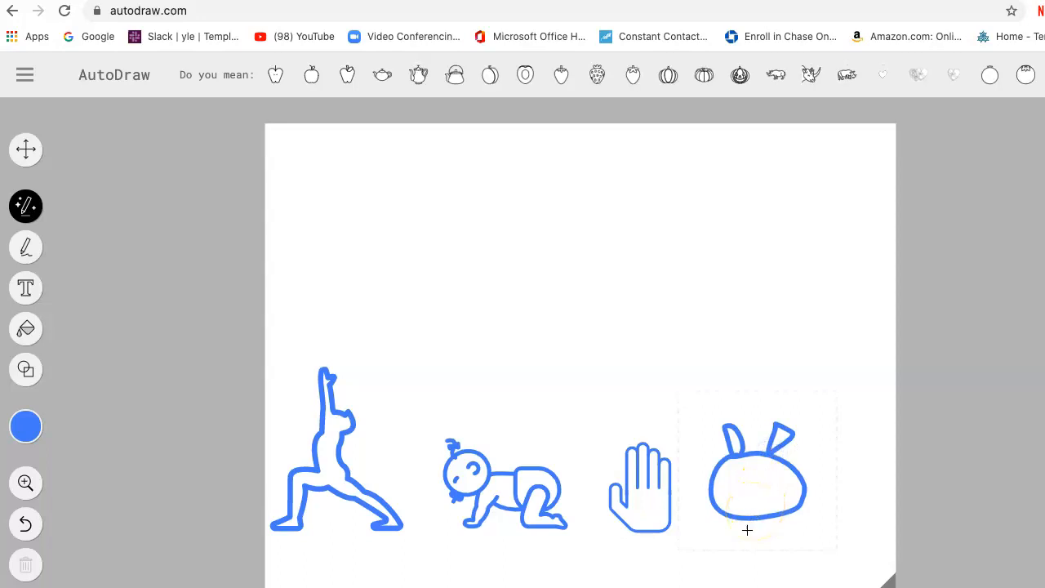
left_click_drag(742, 472, 776, 478)
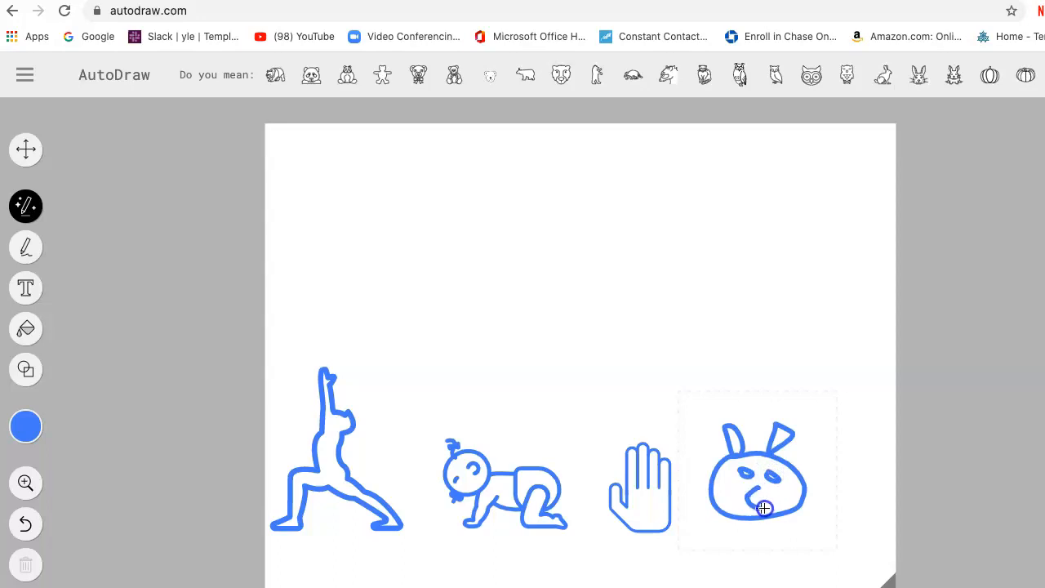
left_click_drag(759, 489, 759, 496)
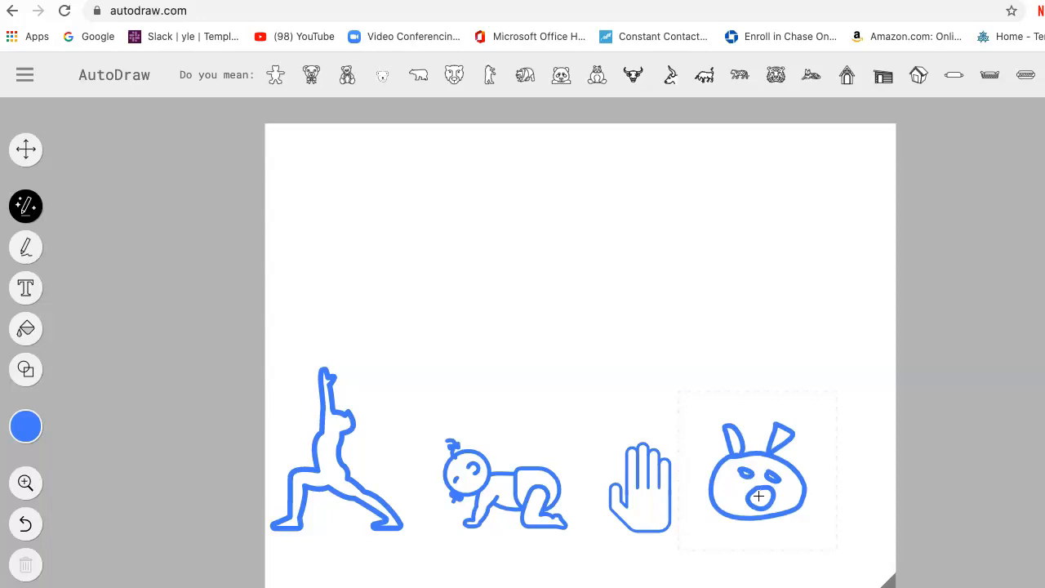
left_click_drag(759, 495, 765, 498)
left_click(346, 76)
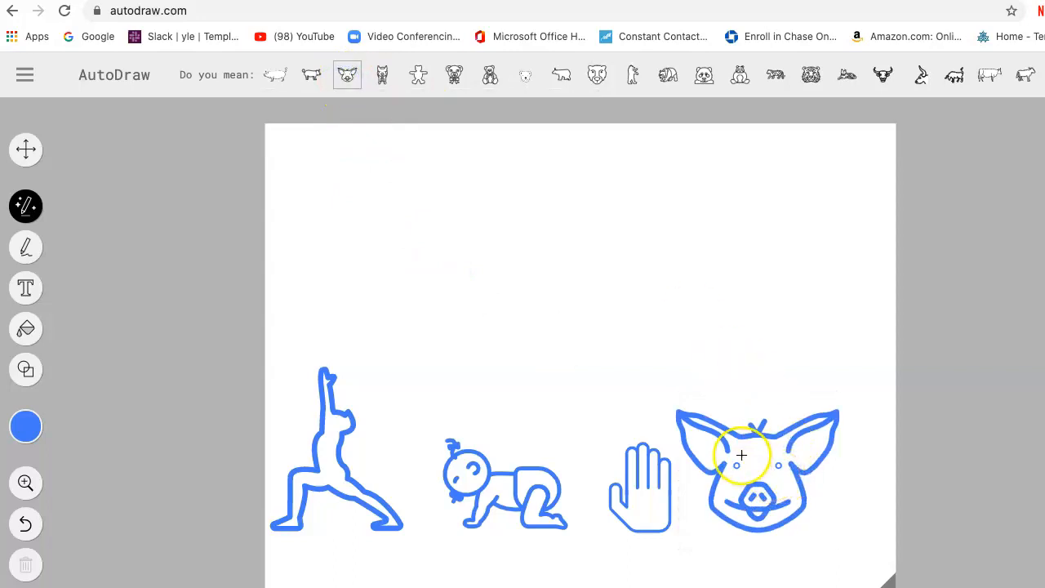
Move the pig head down and to the right of the hand and shrink it slightly.
left_click(27, 149)
left_click_drag(731, 460, 751, 492)
left_click_drag(857, 448, 843, 456)
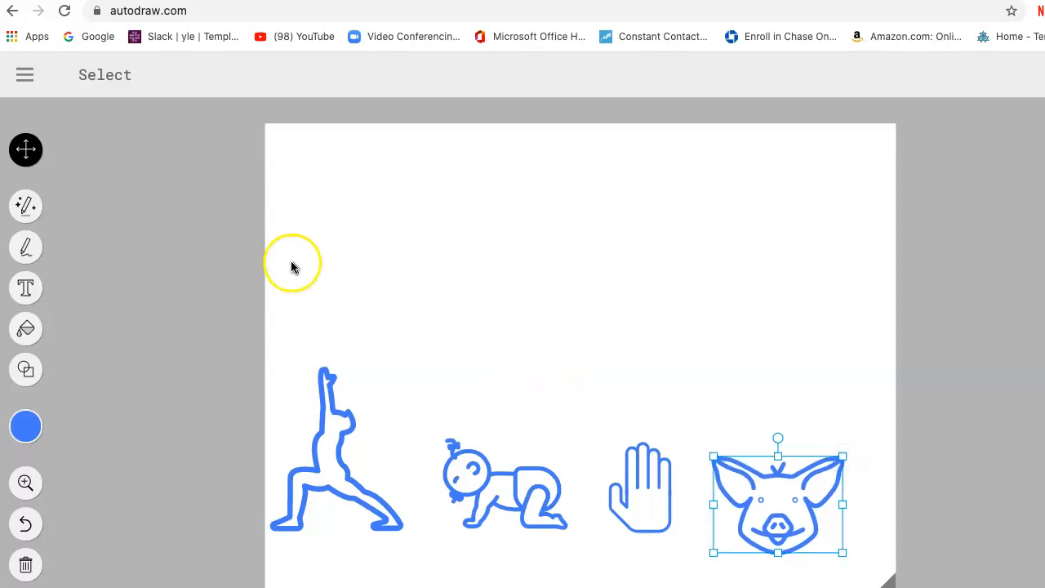
Draw a circle around the pig head and cross the head out with two freehand diagonal lines.
left_click(14, 373)
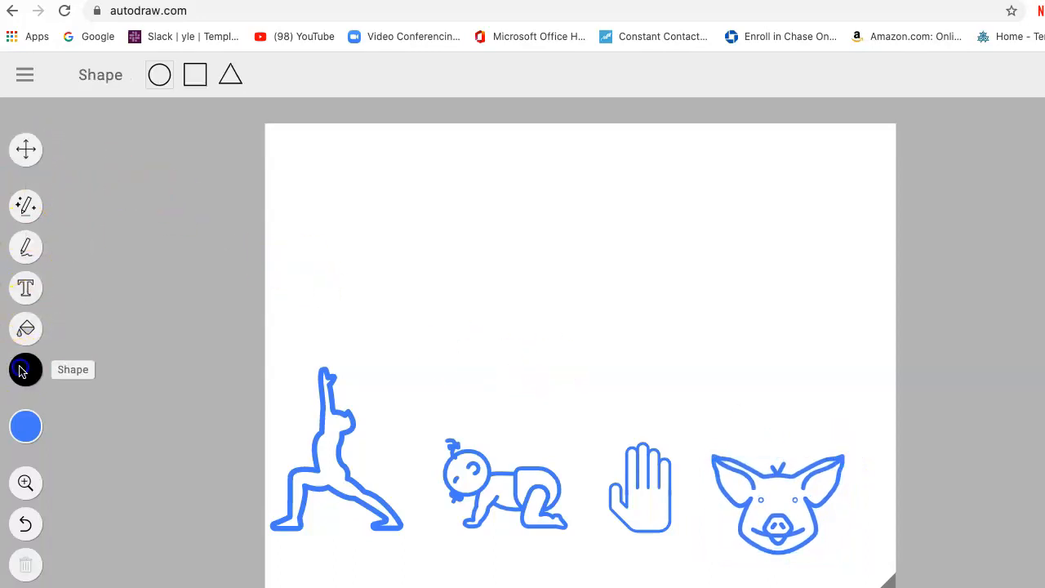
left_click(159, 74)
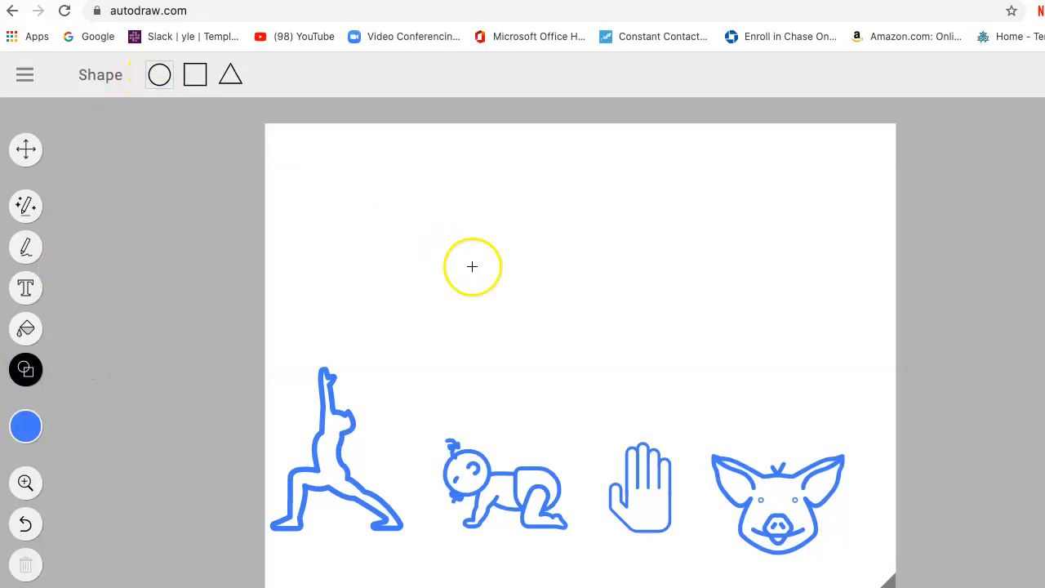
left_click_drag(777, 528, 807, 431)
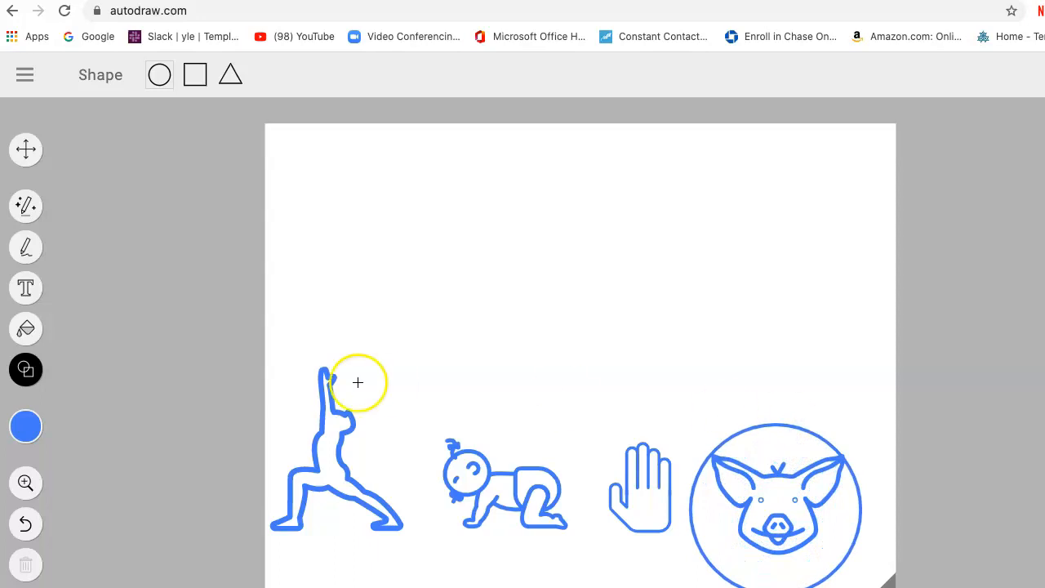
left_click(26, 243)
mouse_move(814, 448)
left_mouse_down()
mouse_move(723, 444)
mouse_move(812, 523)
left_mouse_up()
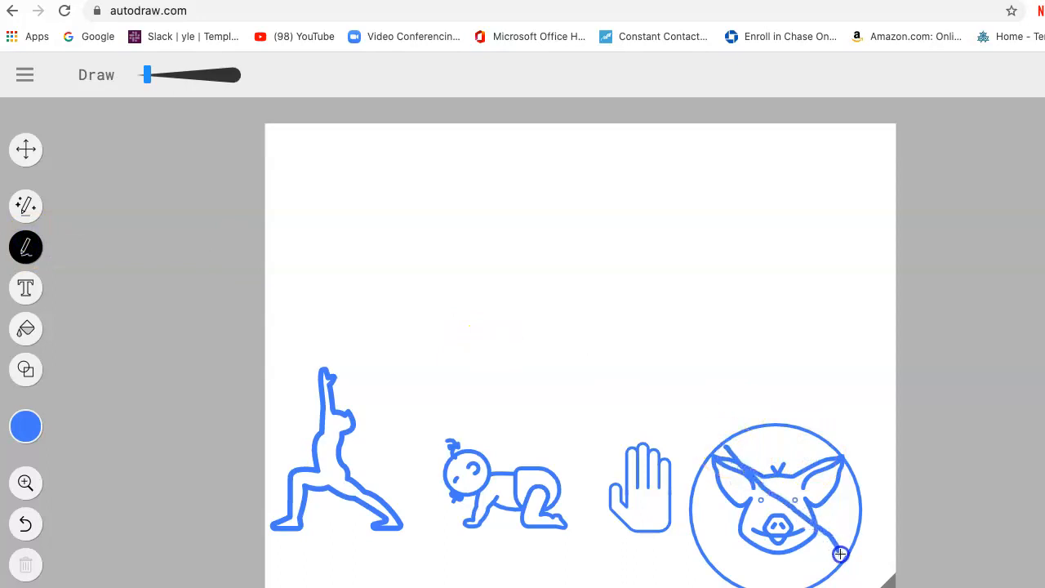
left_click_drag(841, 451, 760, 527)
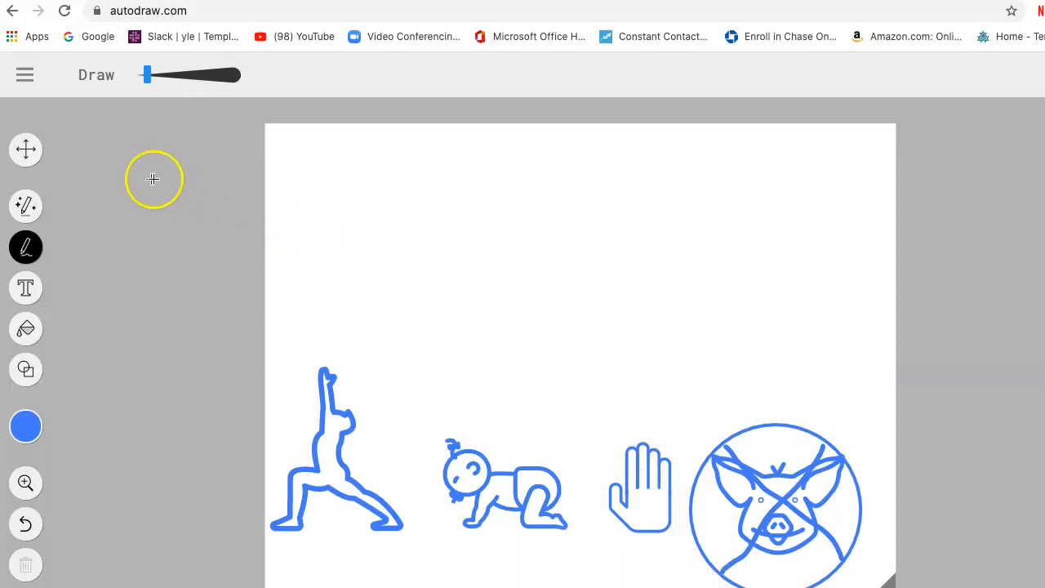
Shrink the diagonal line rising to the right and the circle so they fit closely over the pig head, and deselect them.
left_click(27, 148)
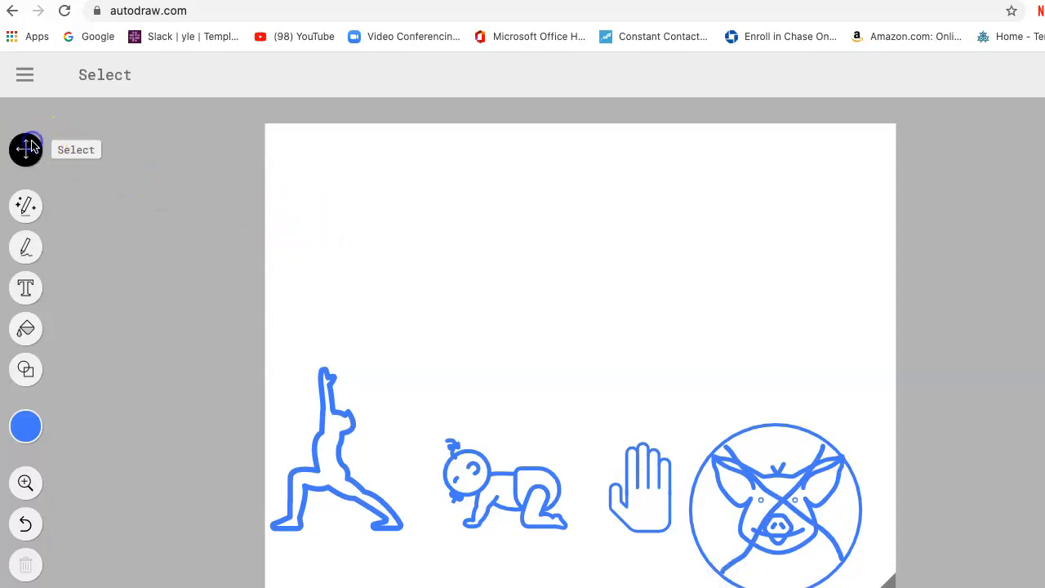
left_click(775, 499)
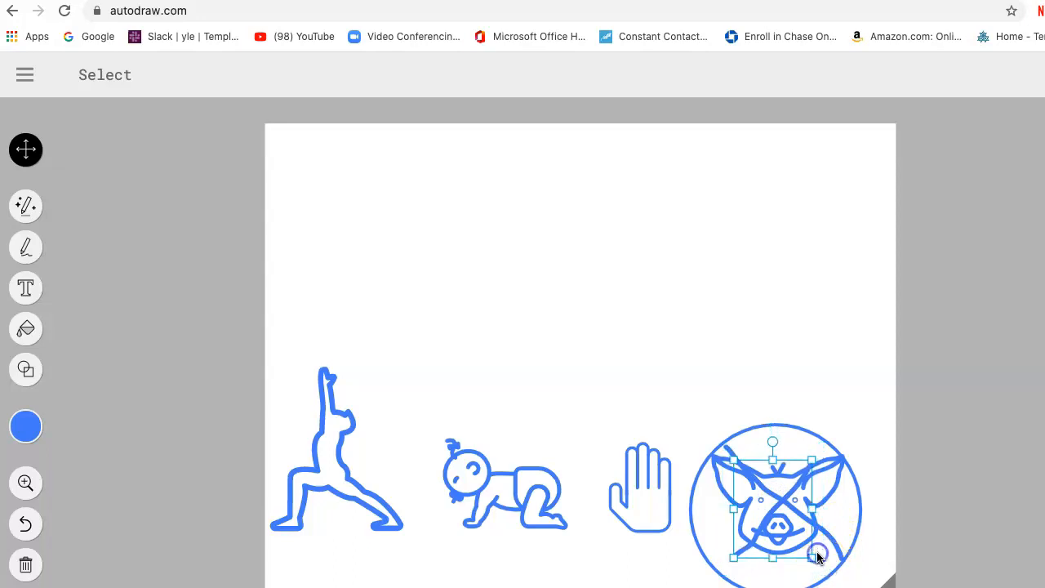
left_click(858, 537)
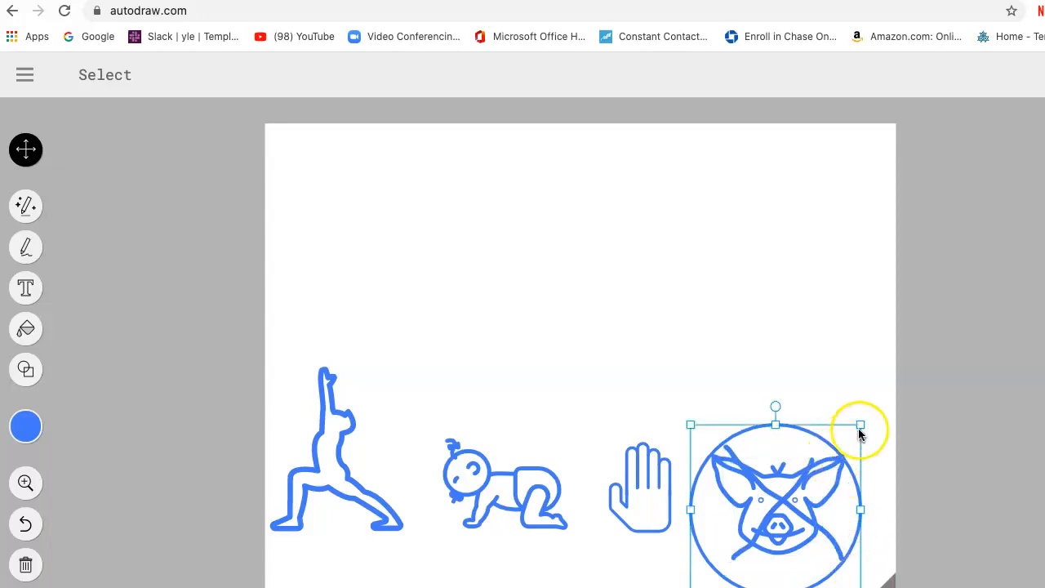
left_click_drag(860, 425, 842, 447)
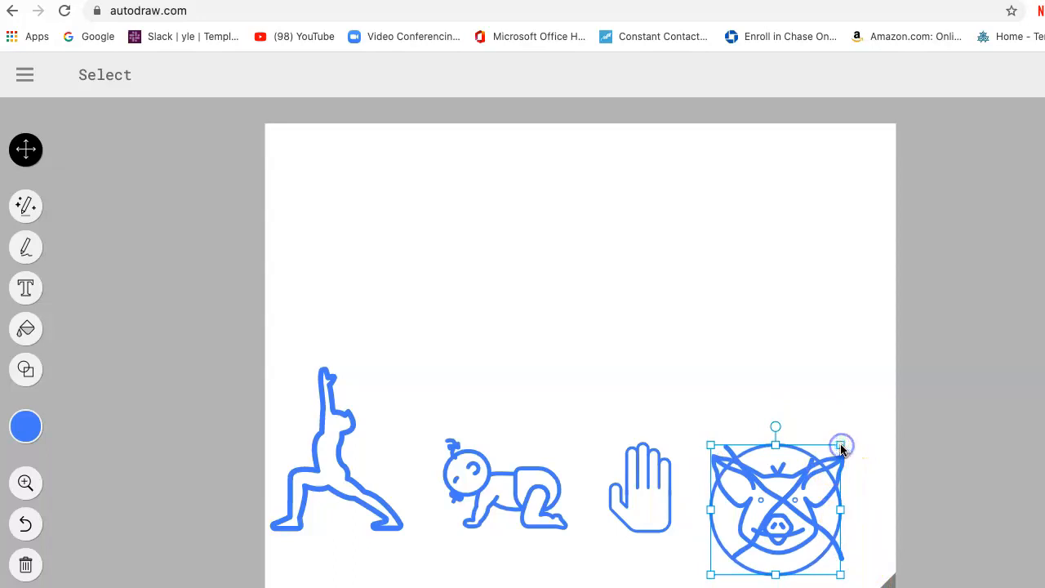
left_click(829, 389)
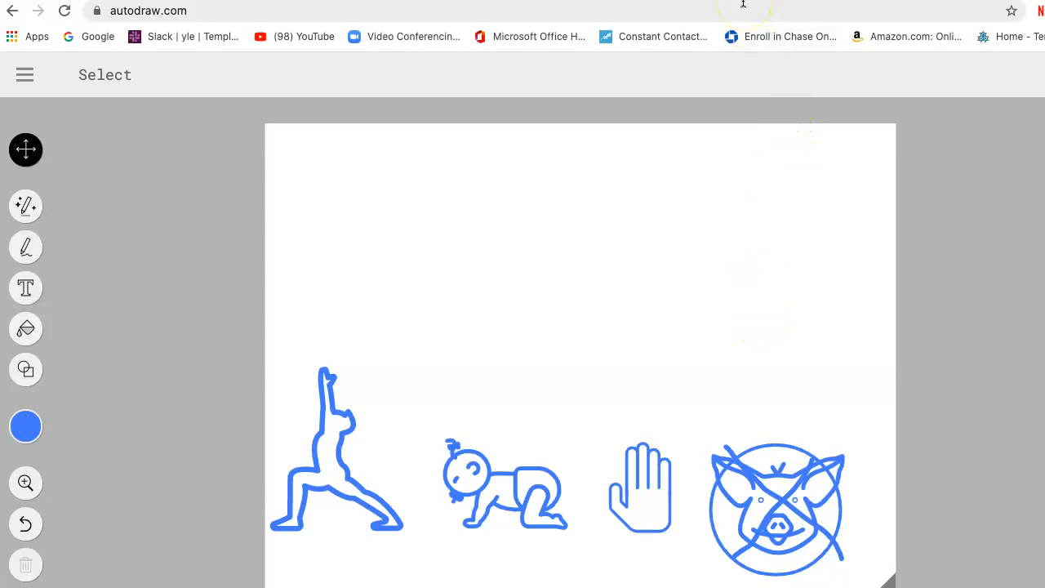
Copy the drawing's share link and return to the response options of "The 4 steps of Teshuvah" activity in Seesaw.
left_click(33, 74)
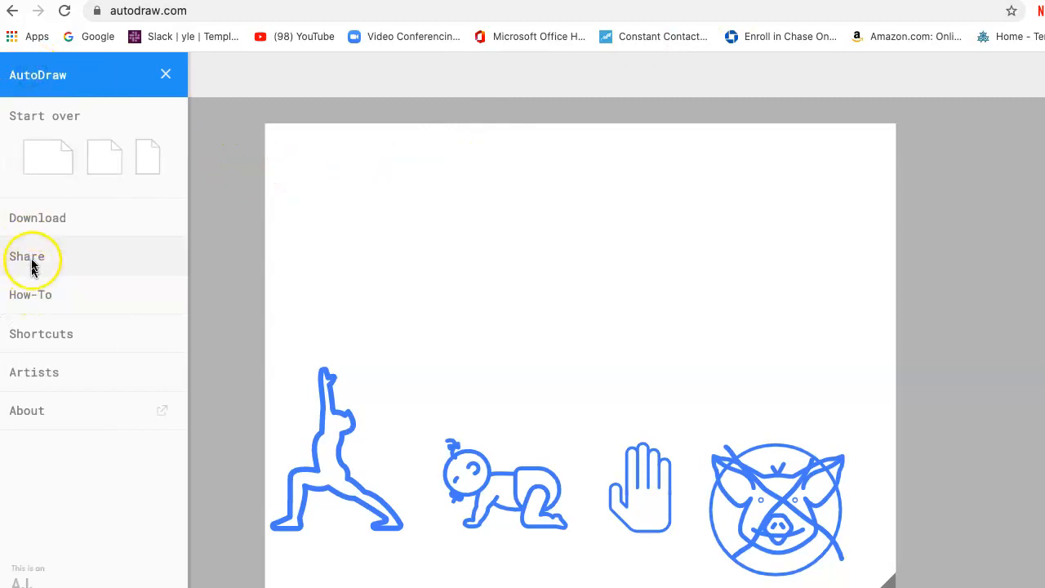
left_click(29, 255)
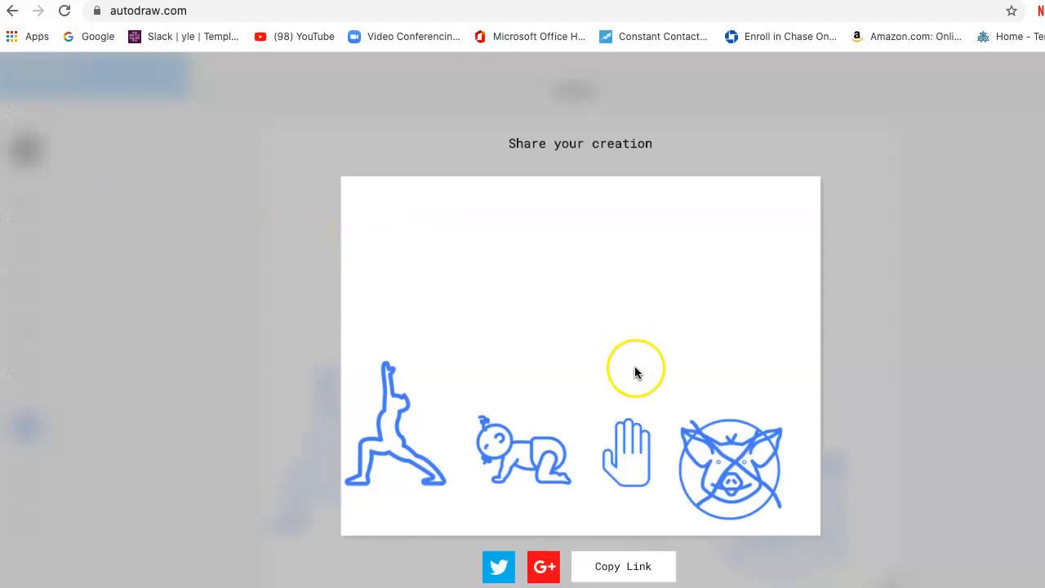
left_click(638, 567)
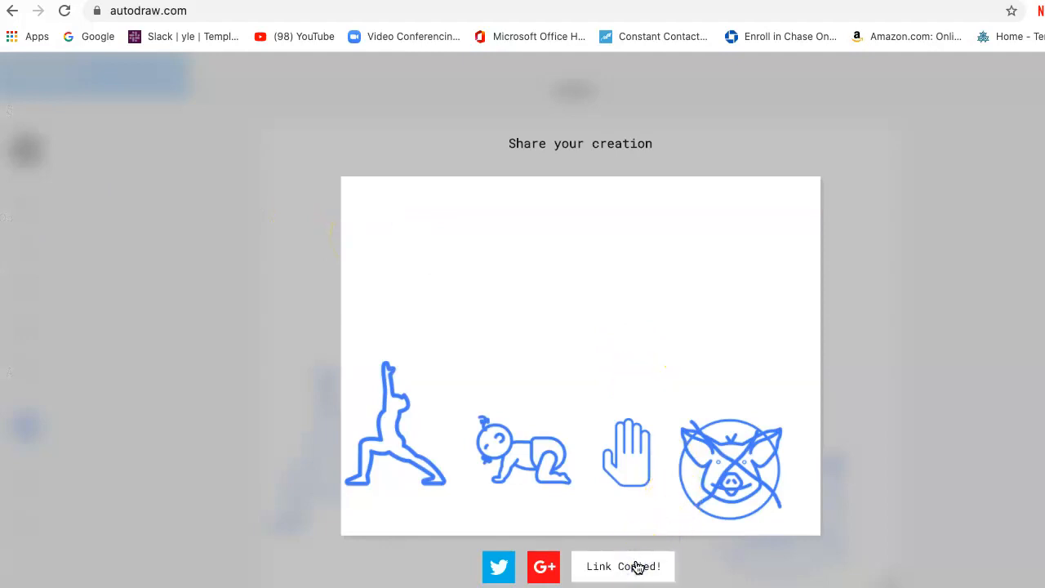
left_click(397, 1)
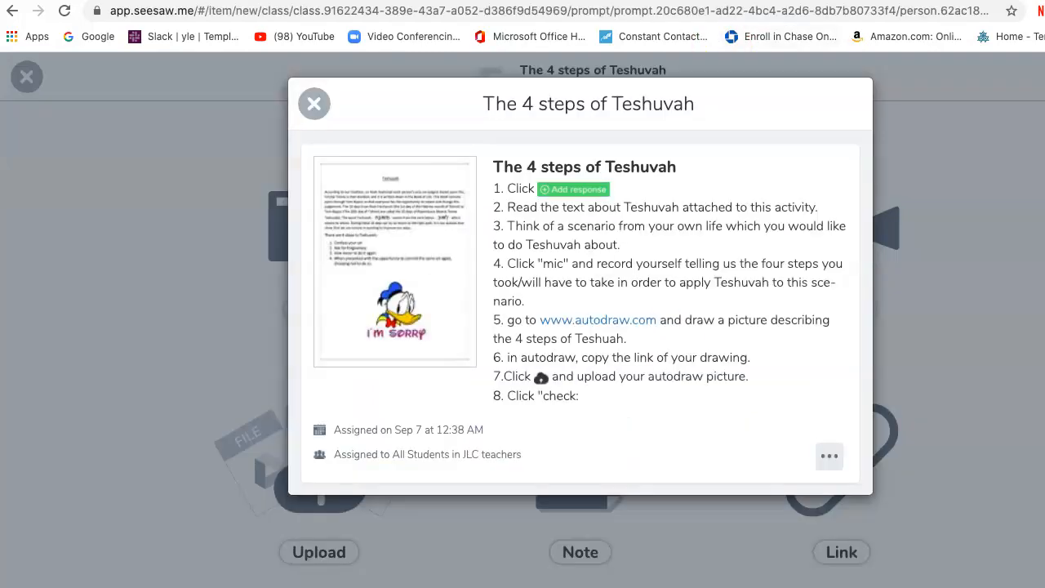
left_click(313, 103)
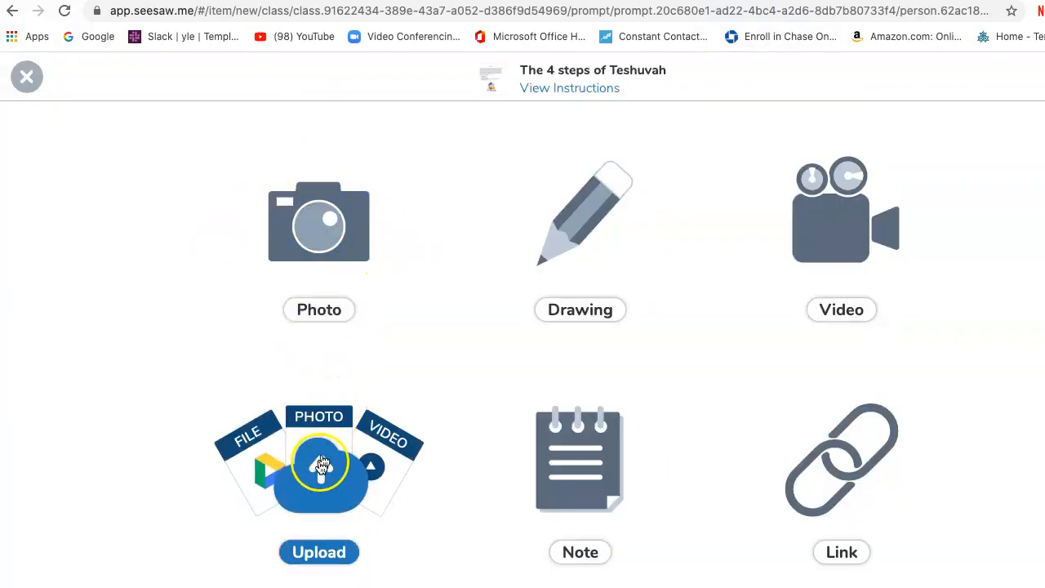
left_click(317, 467)
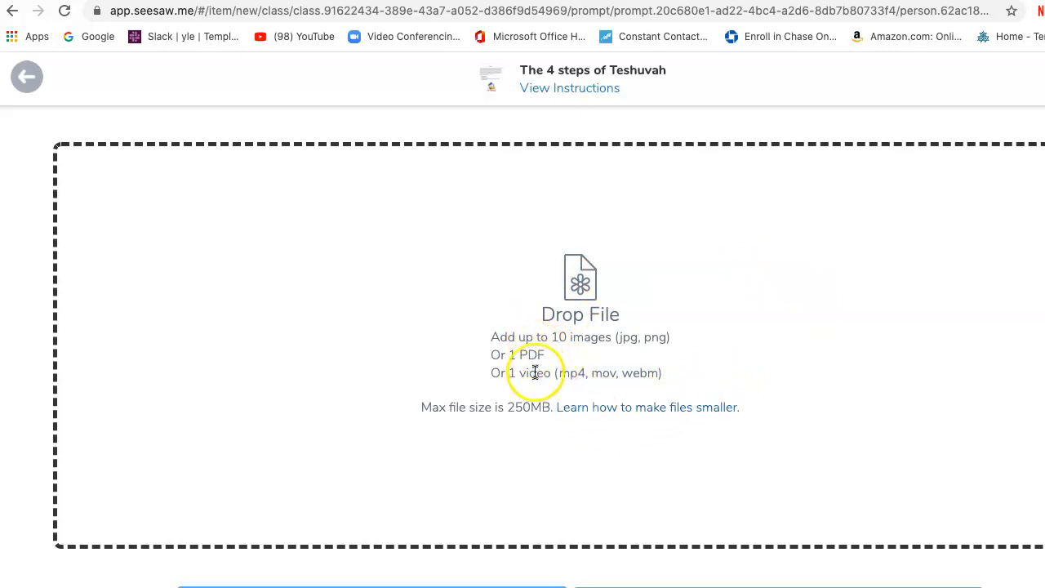
left_click(24, 77)
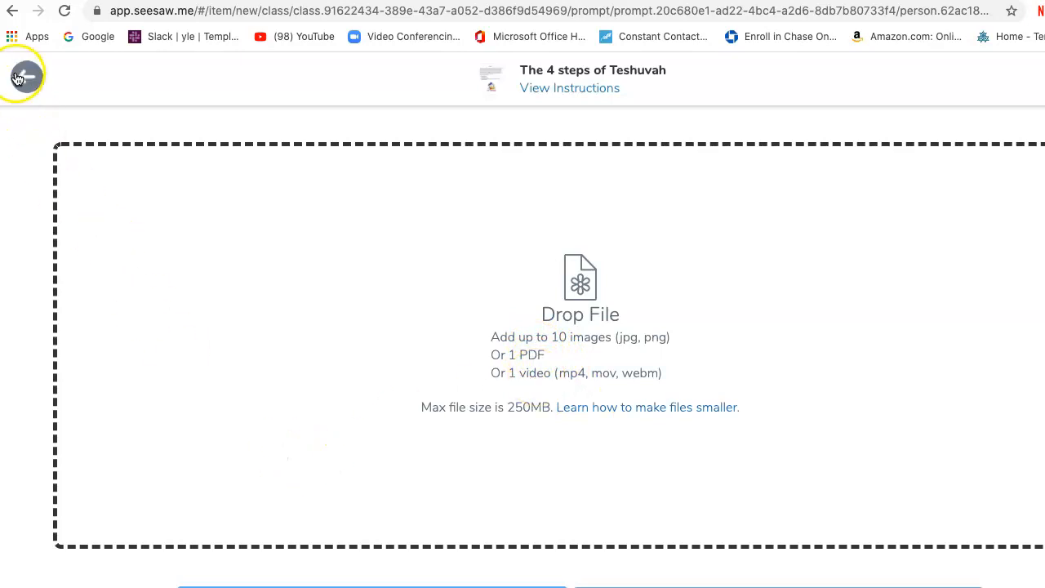
left_click(497, 324)
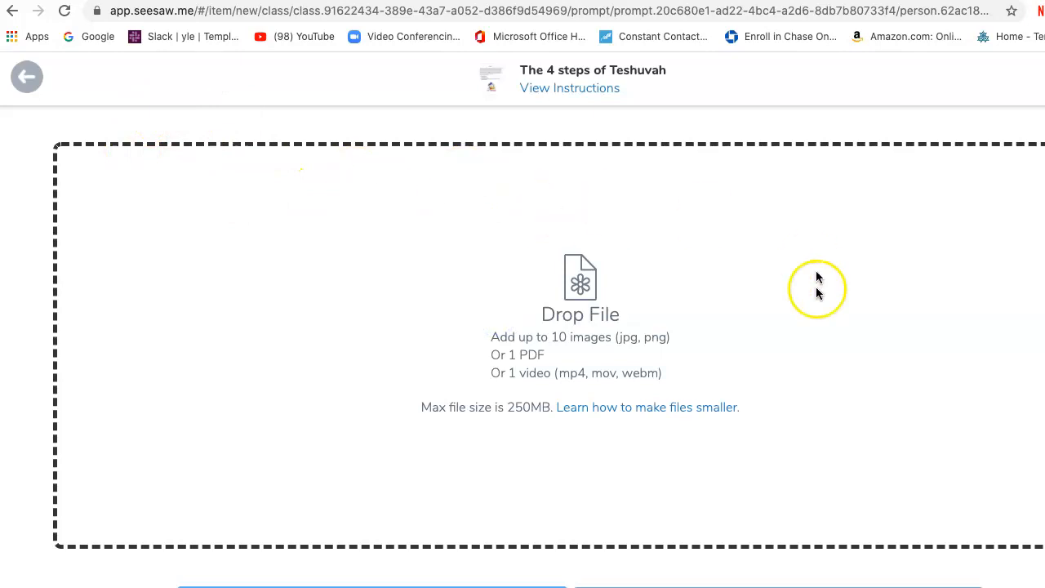
left_click(26, 76)
left_click(587, 325)
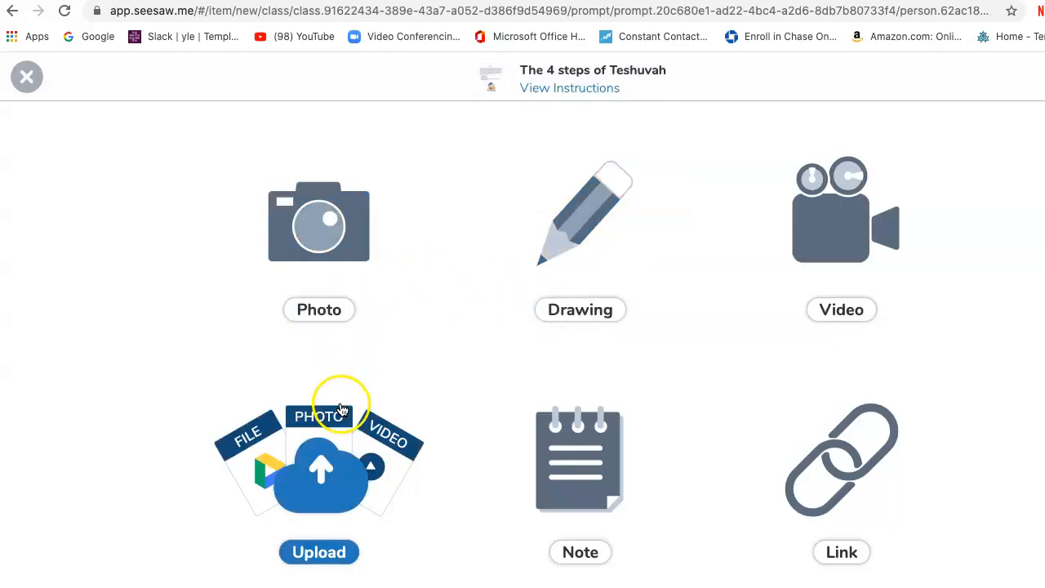
Add a link response to the activity using the copied AutoDraw share URL.
left_click(825, 442)
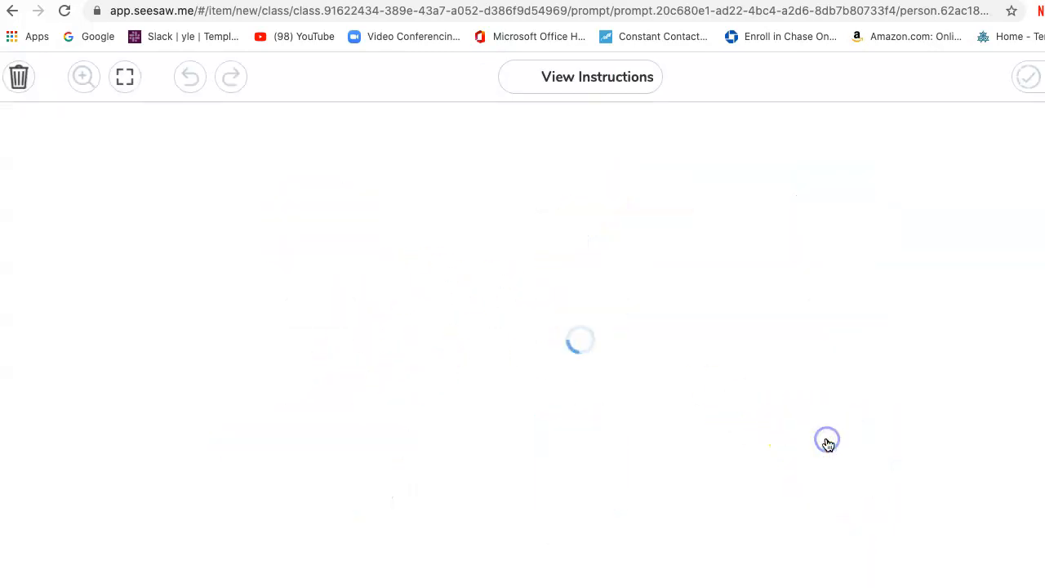
left_click(549, 420)
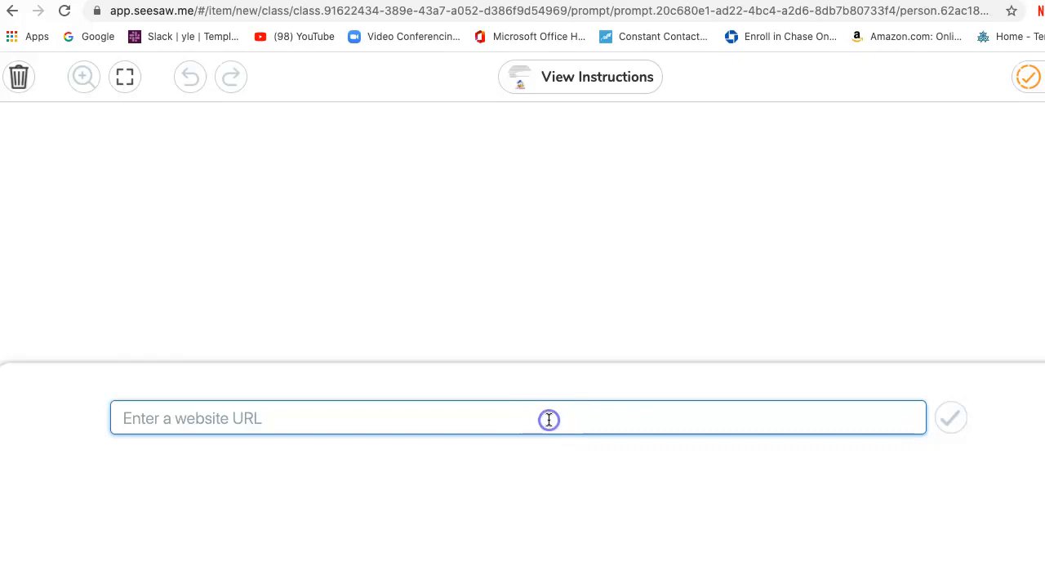
right_click(548, 420)
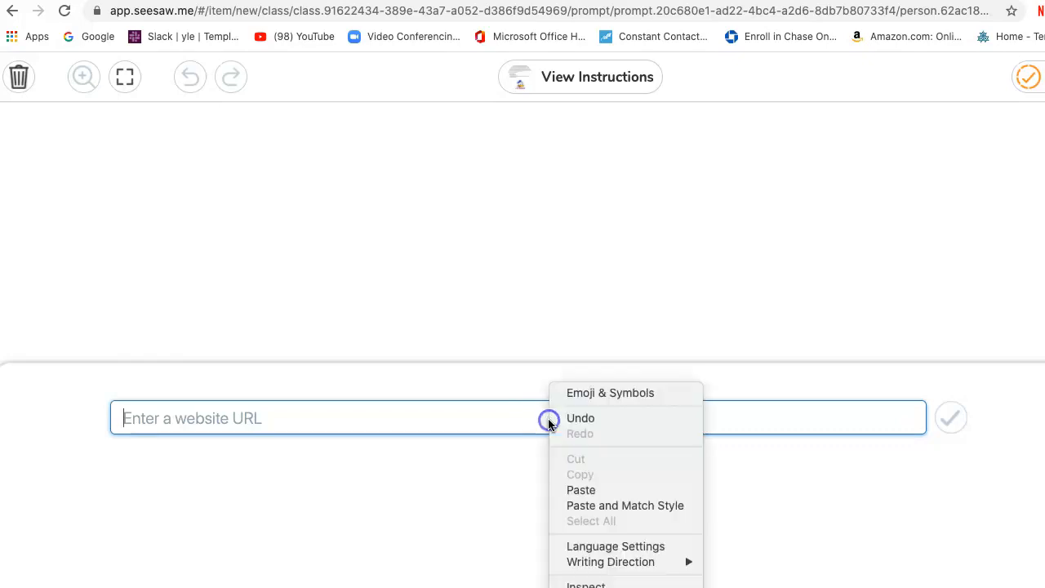
left_click(579, 487)
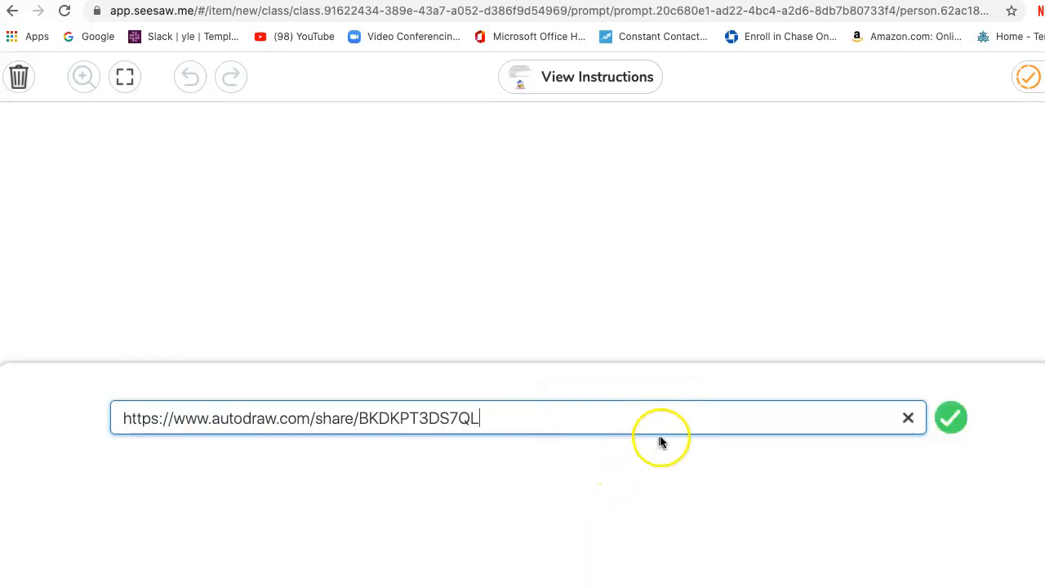
left_click(949, 418)
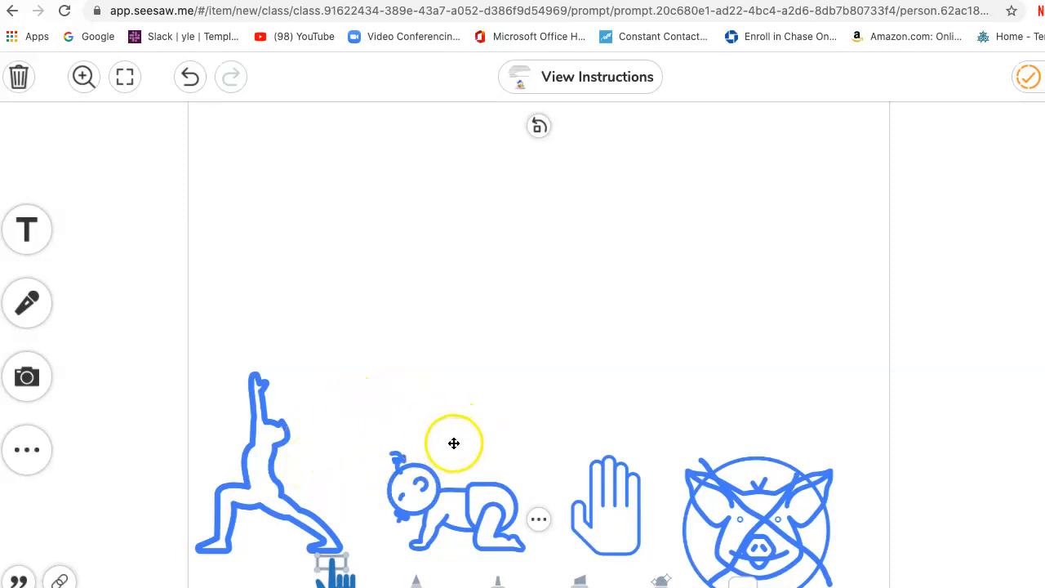
left_click(457, 499)
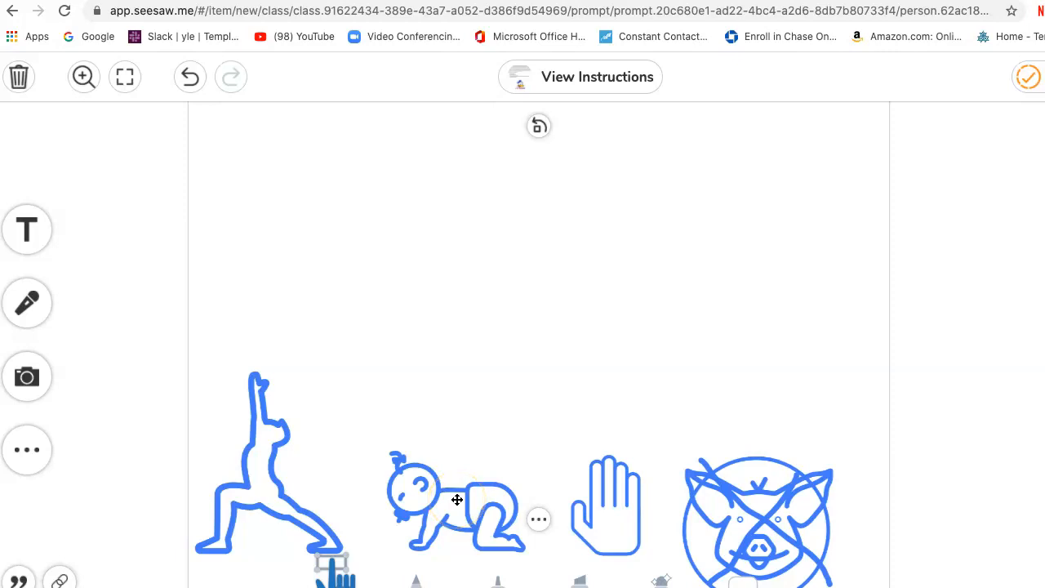
left_click_drag(461, 464, 301, 361)
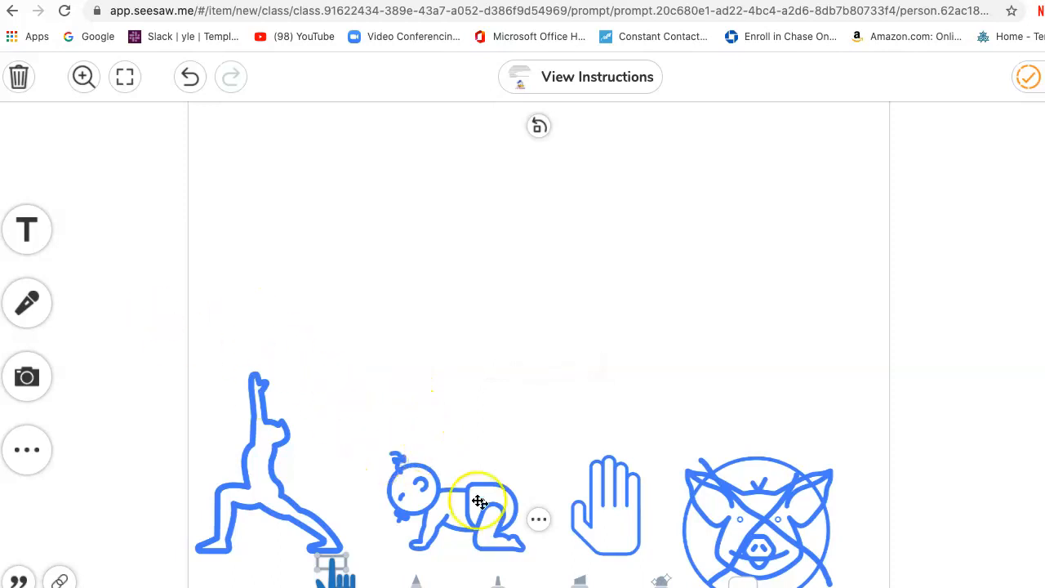